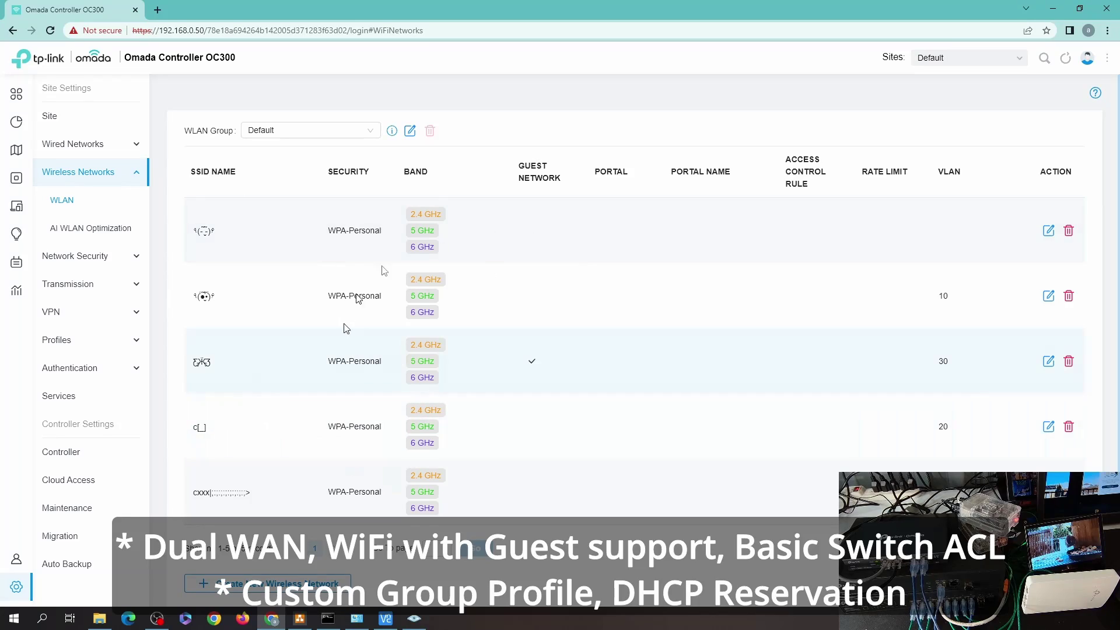
# Review the Switch ACL rules, the group profiles and the DHCP reservations in the site settings, and return to the dashboard.
pyautogui.click(70, 262)
pyautogui.click(256, 92)
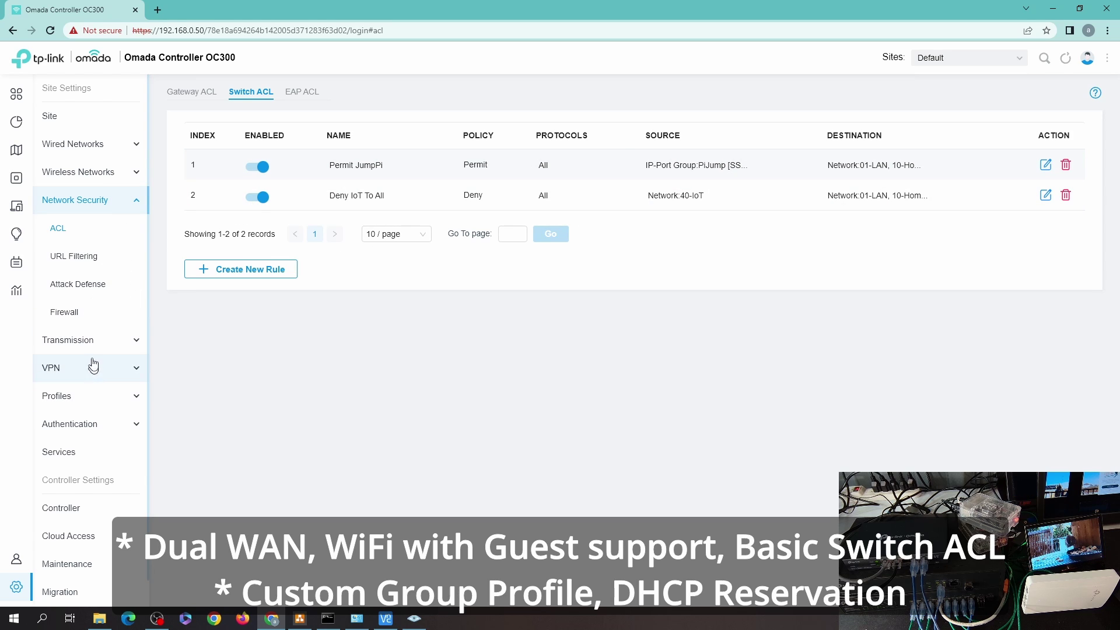
pyautogui.click(75, 397)
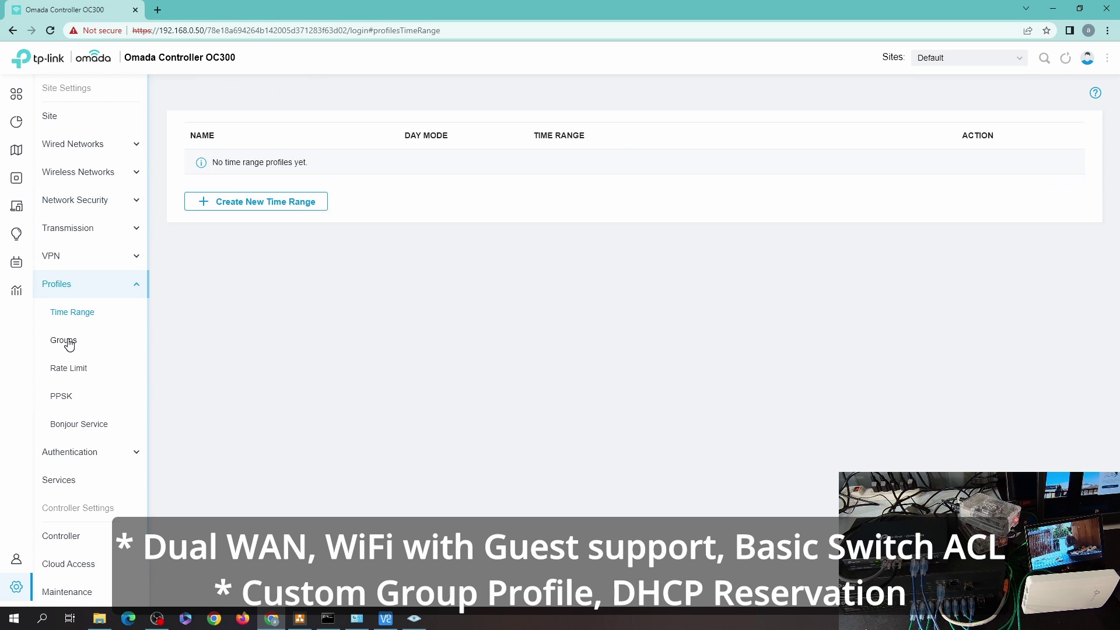
pyautogui.click(69, 345)
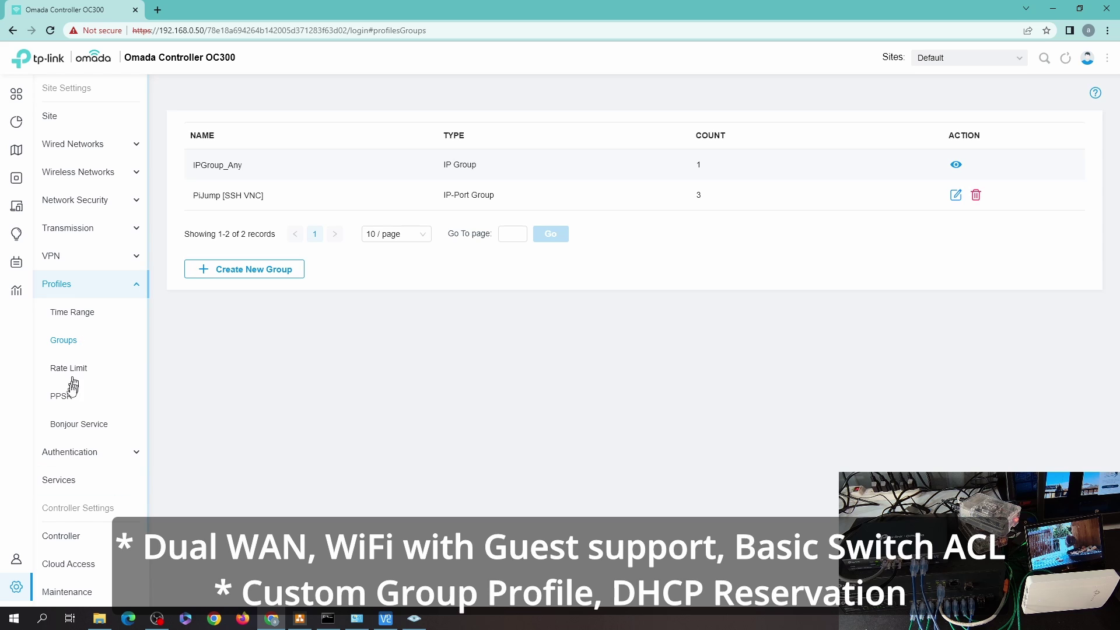
pyautogui.click(65, 479)
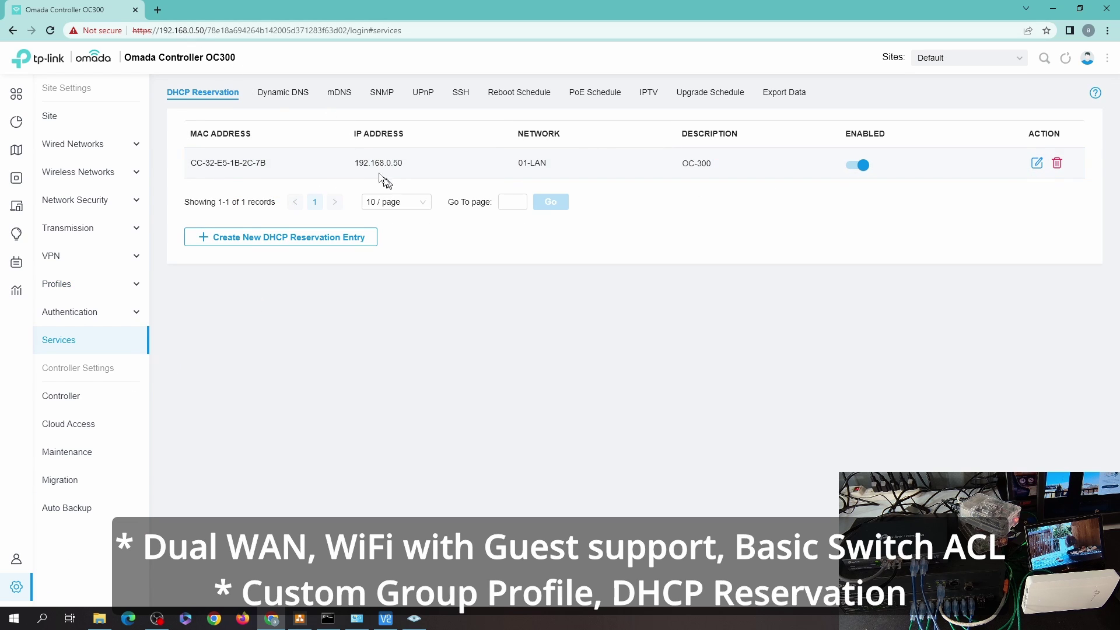
pyautogui.click(45, 98)
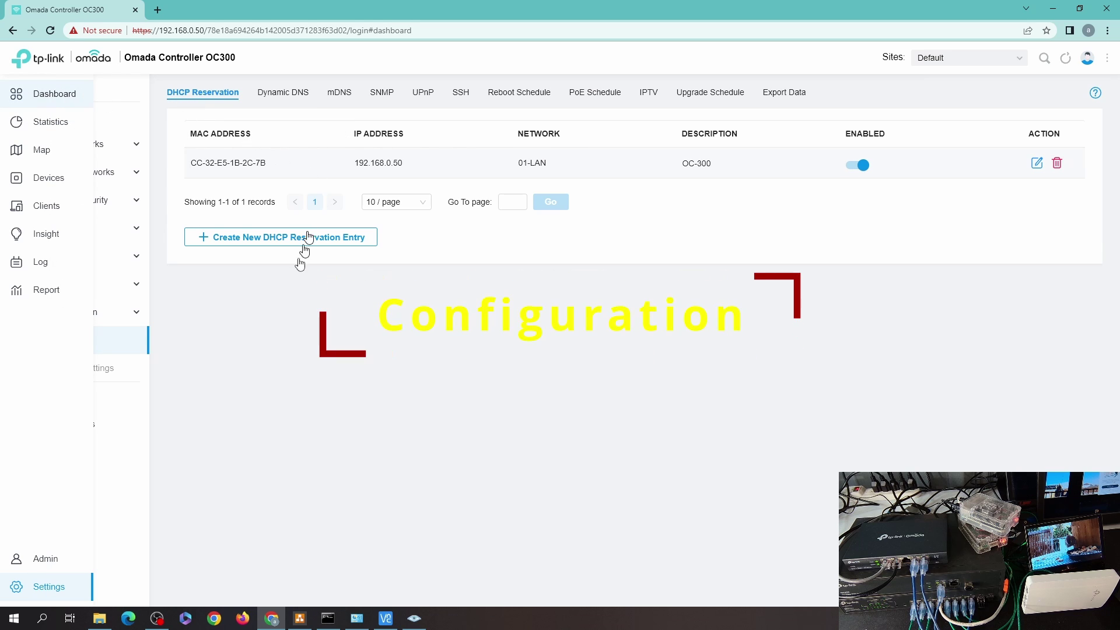
# Switch to Command Prompt, test connectivity with "ping google.com -t", and stop the ping and clear the output.
pyautogui.click(337, 616)
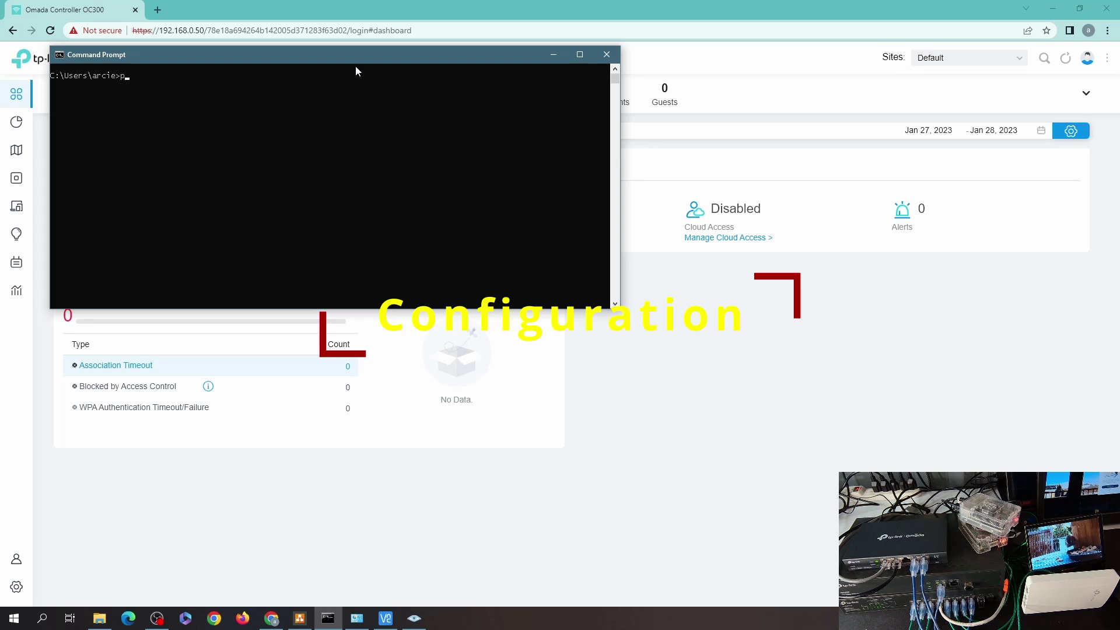
pyautogui.write('ping google.com -t')
pyautogui.press('Return')
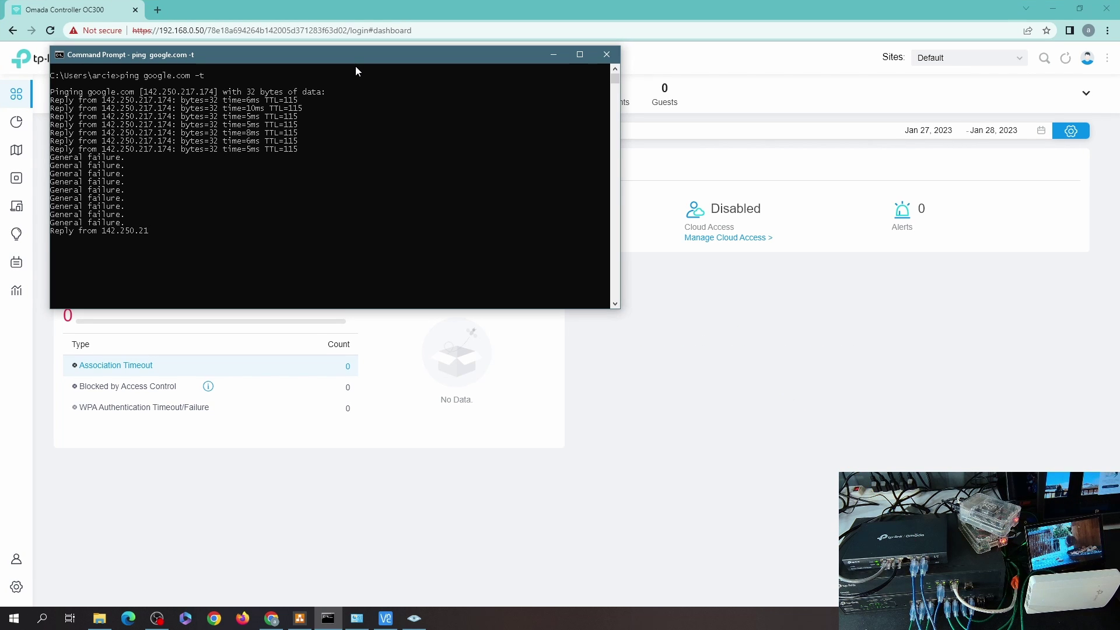
pyautogui.click(297, 166)
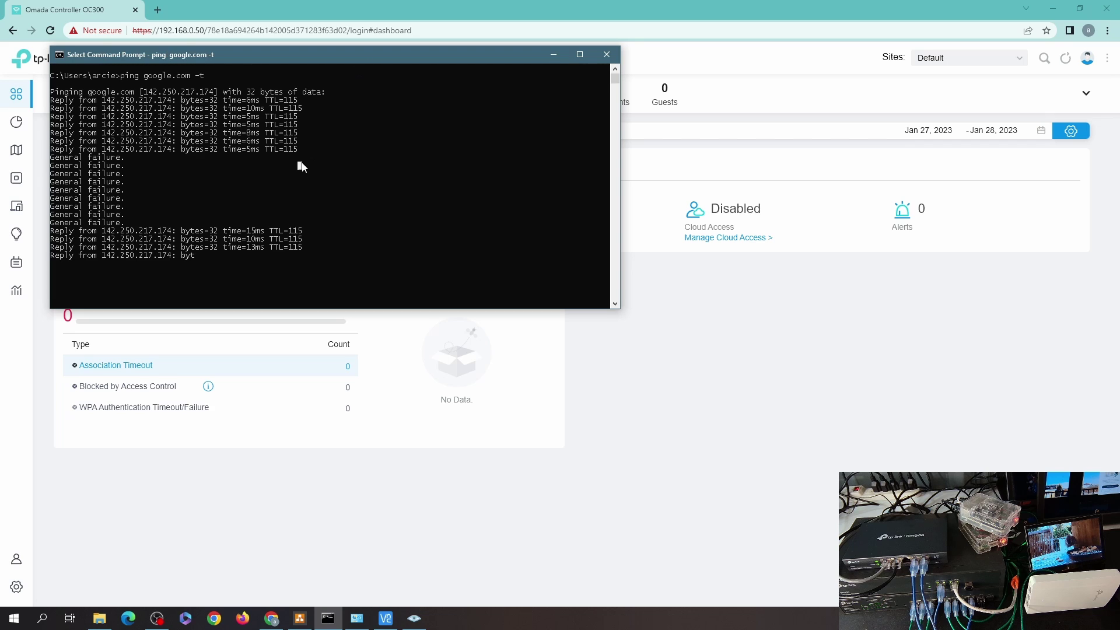
pyautogui.hotkey('ctrl', 'c')
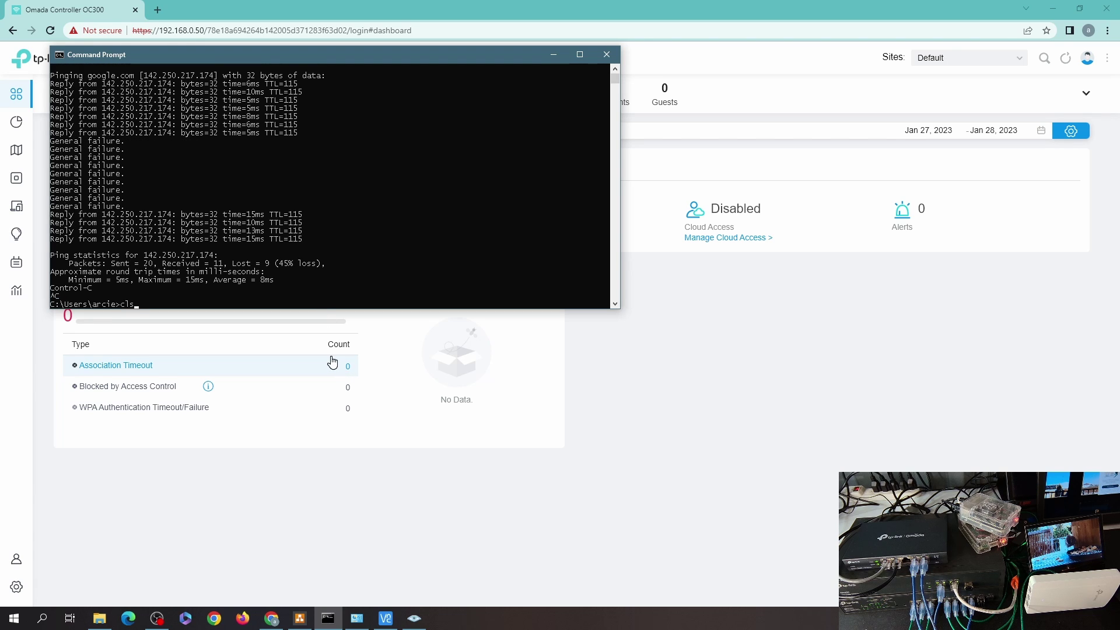
pyautogui.write('cls')
pyautogui.press('Return')
# Switch back to the Omada Controller, forget the ER-605 gateway in its device management settings, and refresh the device list.
pyautogui.click(223, 483)
pyautogui.click(46, 178)
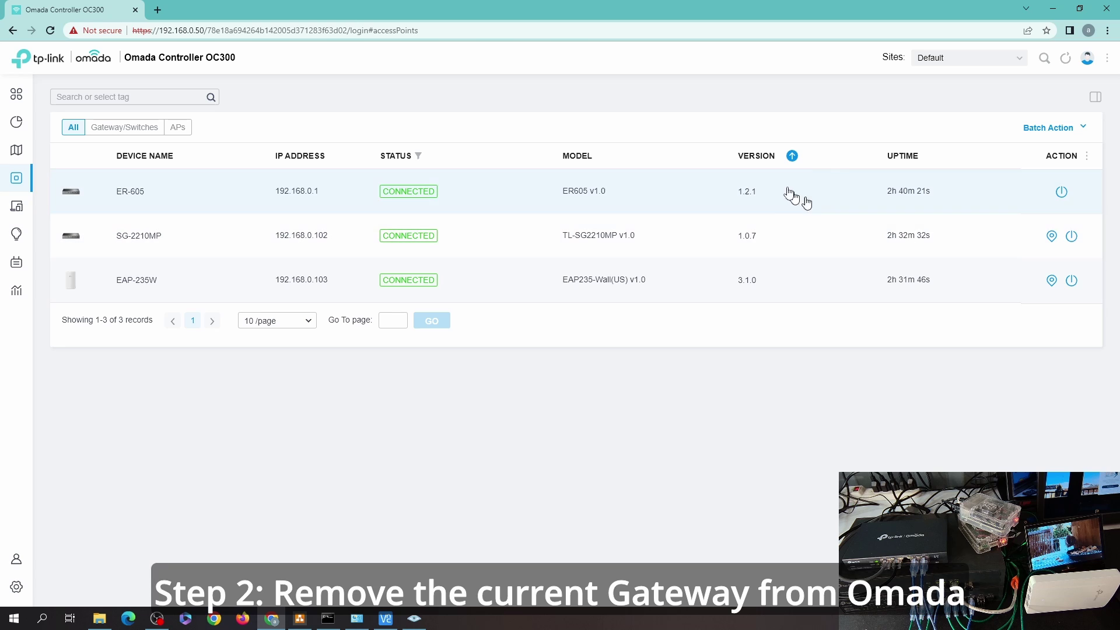
pyautogui.click(135, 196)
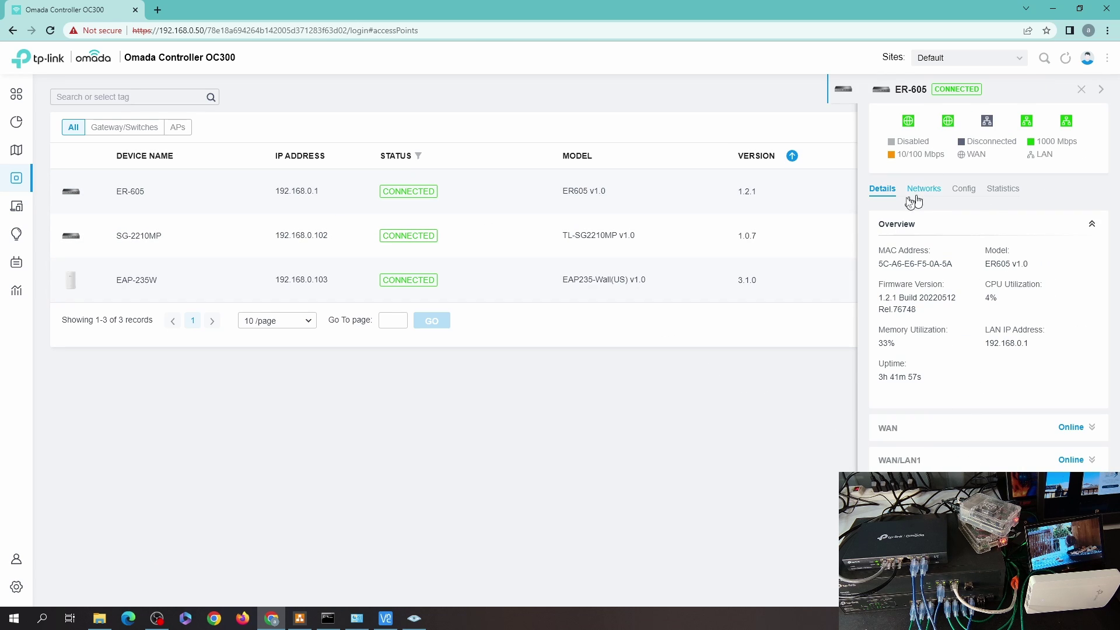
pyautogui.click(964, 190)
pyautogui.click(945, 486)
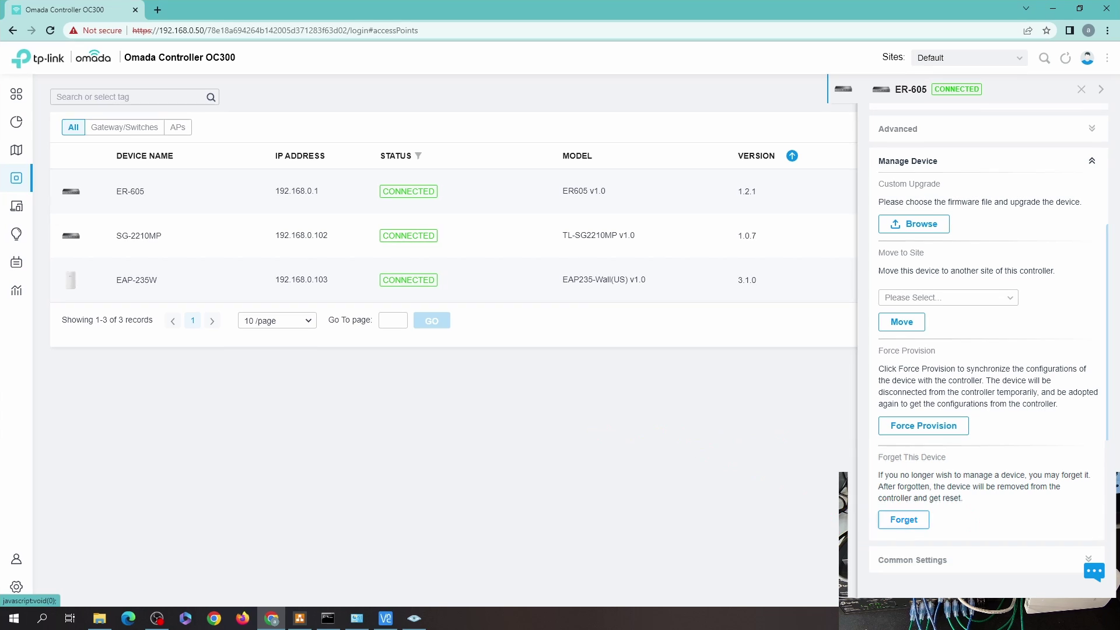
pyautogui.click(903, 519)
pyautogui.click(446, 311)
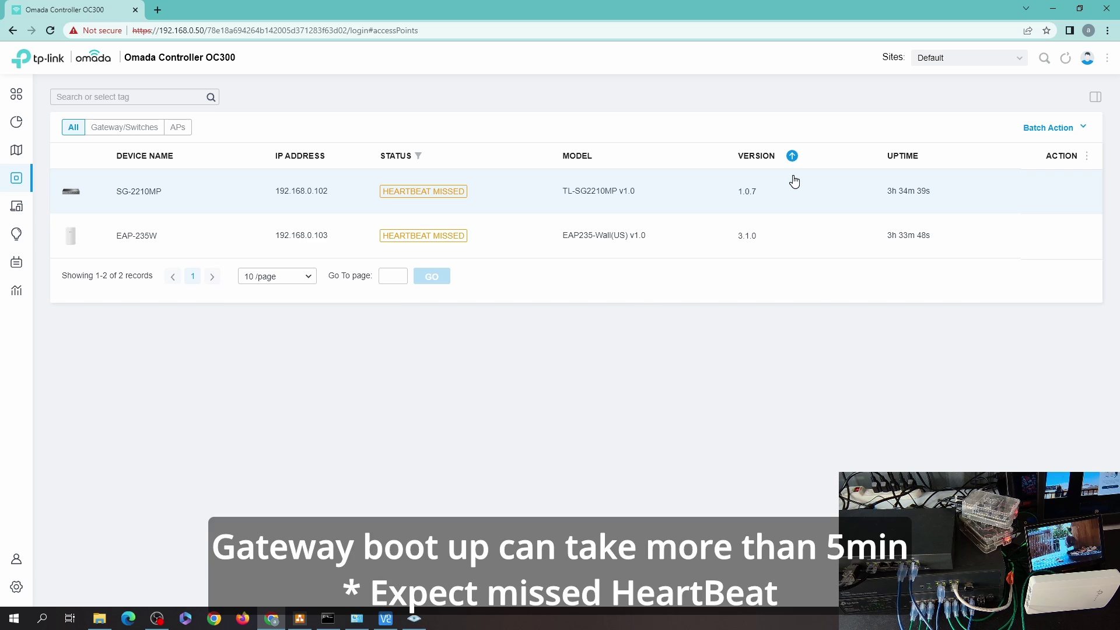
pyautogui.click(1066, 59)
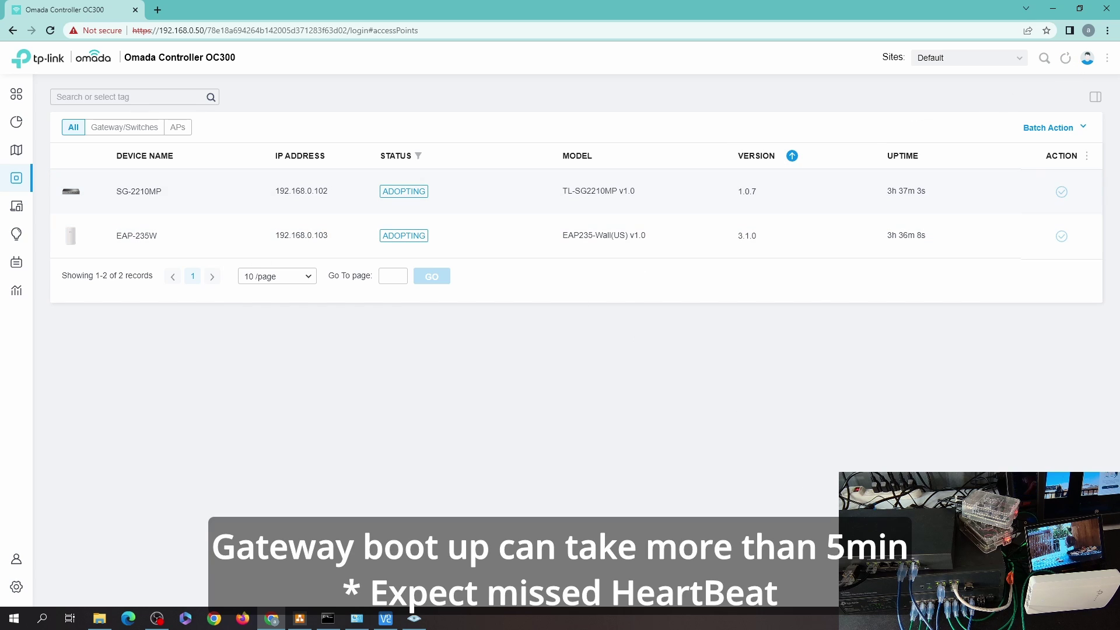
pyautogui.click(1066, 58)
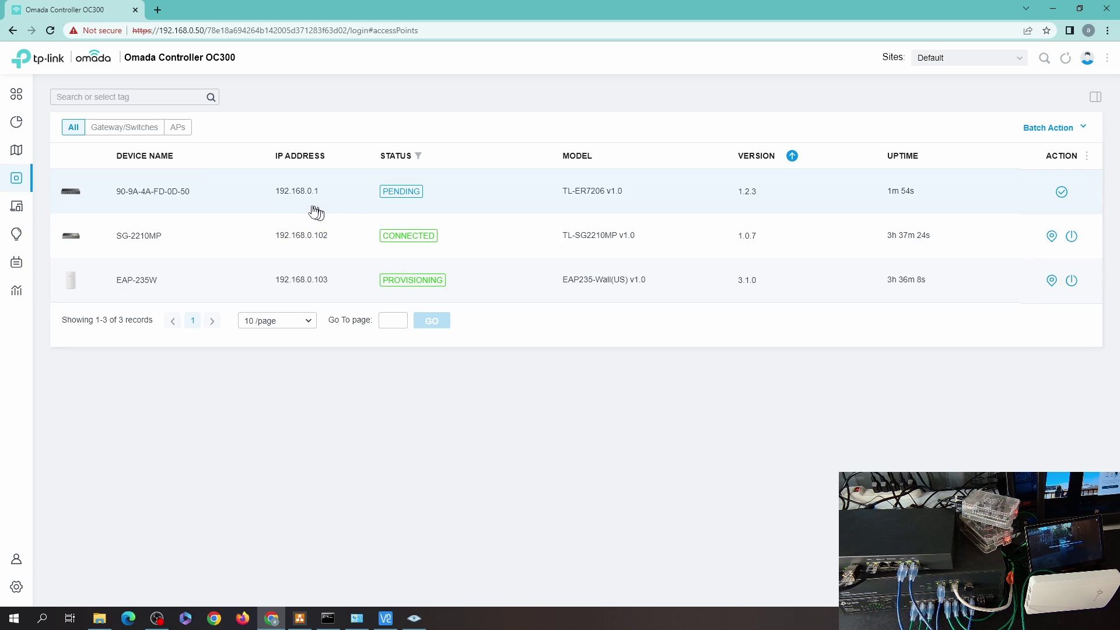
# Change the wired Internet gateway model to ER7206 with SFP WAN and WAN ports, copying the ER605 WAN port settings to the new gateway.
pyautogui.click(30, 587)
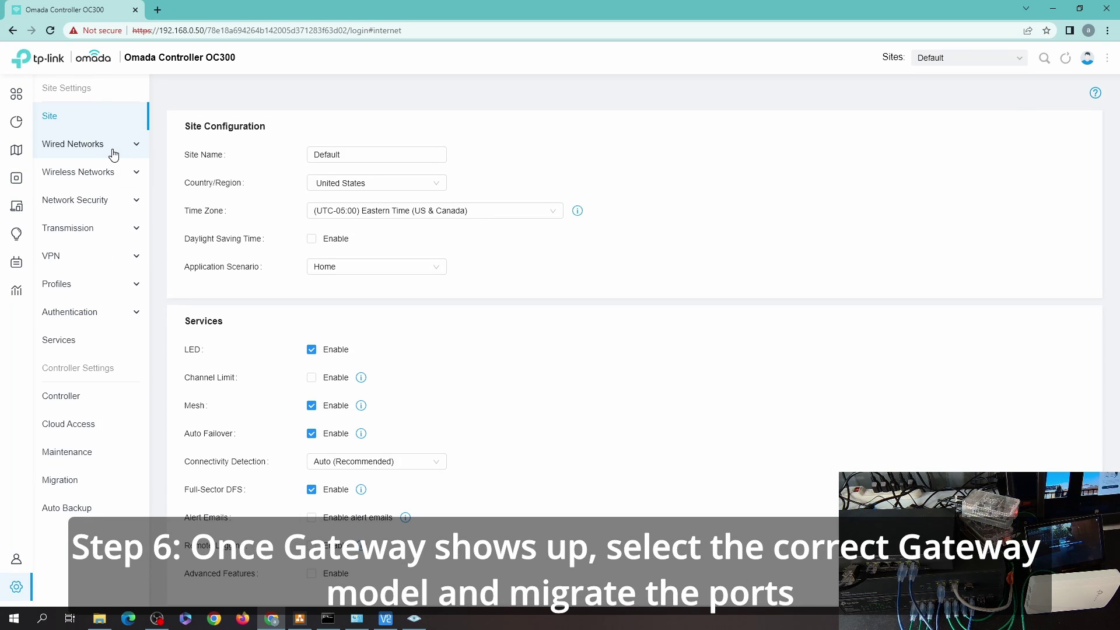
pyautogui.click(112, 153)
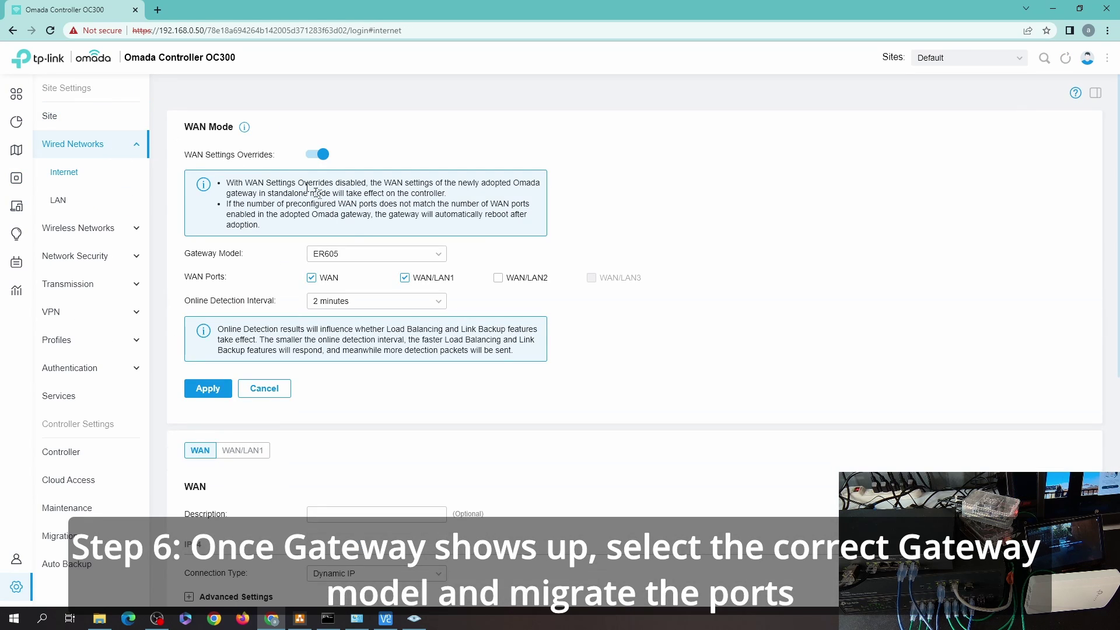
pyautogui.click(353, 255)
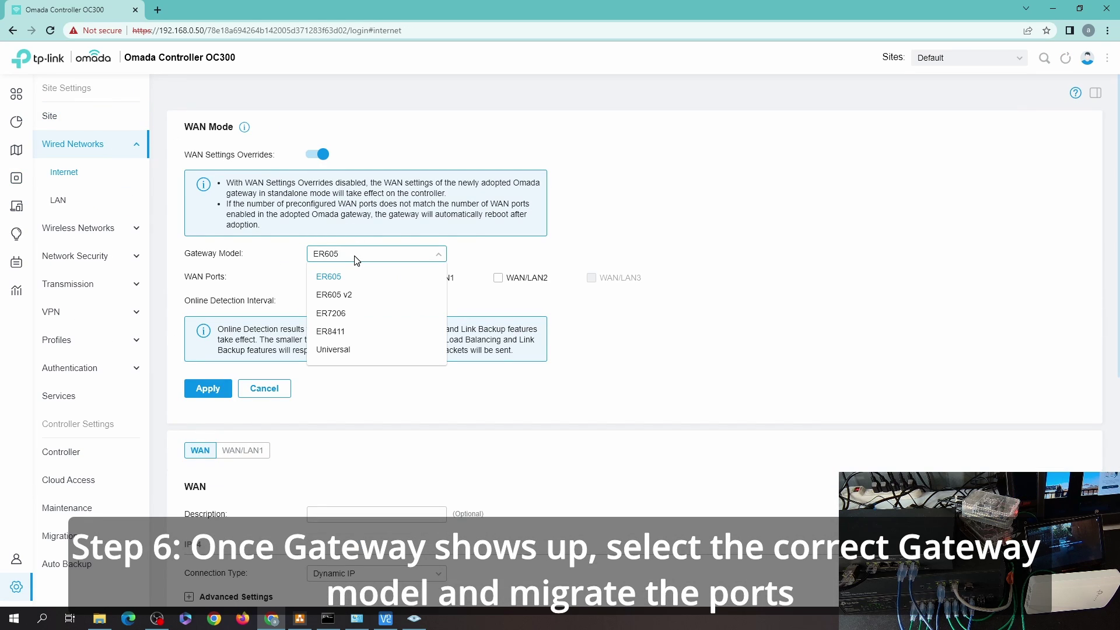
pyautogui.click(345, 315)
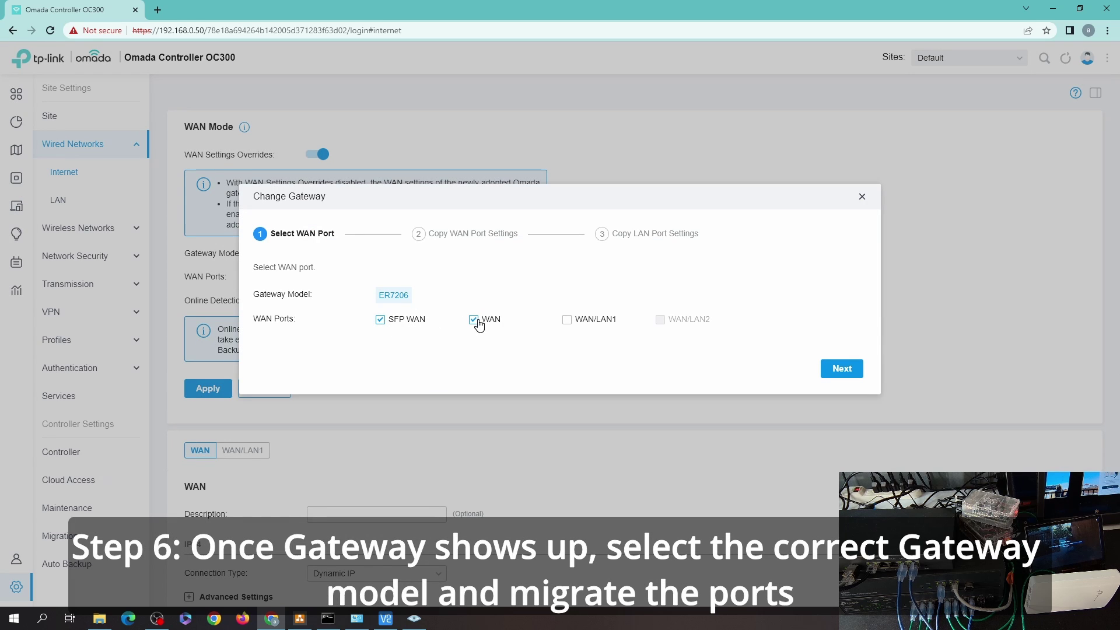
pyautogui.click(832, 368)
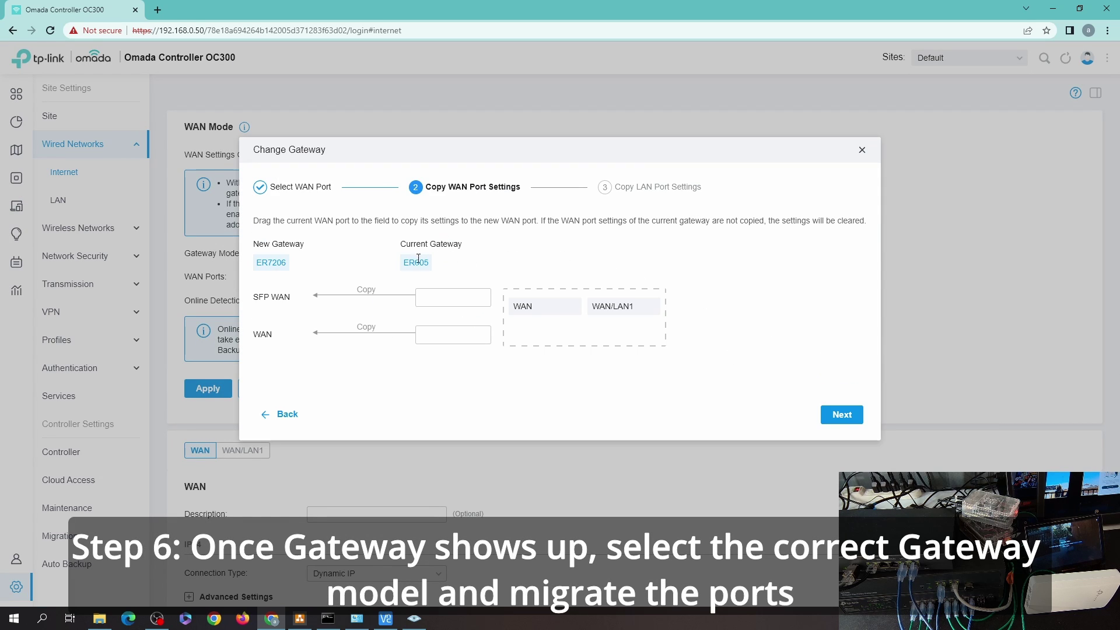
pyautogui.moveTo(528, 301); pyautogui.dragTo(455, 327)
pyautogui.click(834, 416)
# Map the ER605 ports WAN/LAN2, WAN/LAN3 and LAN to both WAN/LAN1 and WAN/LAN2 of the ER7206.
pyautogui.click(467, 282)
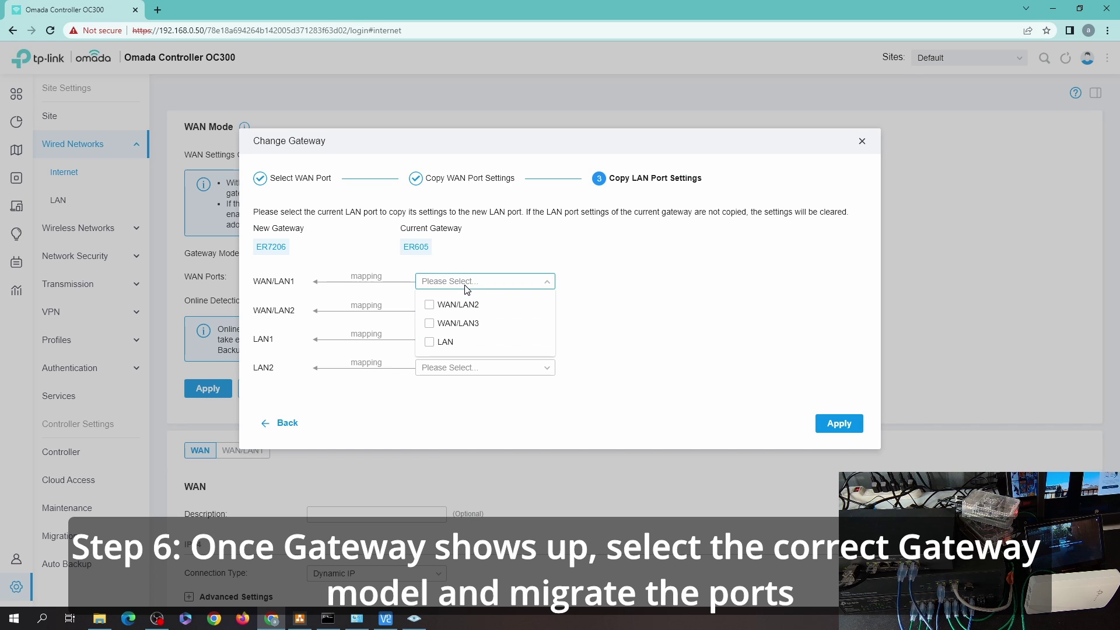
pyautogui.click(456, 306)
pyautogui.click(448, 325)
pyautogui.click(445, 344)
pyautogui.click(655, 293)
pyautogui.click(512, 310)
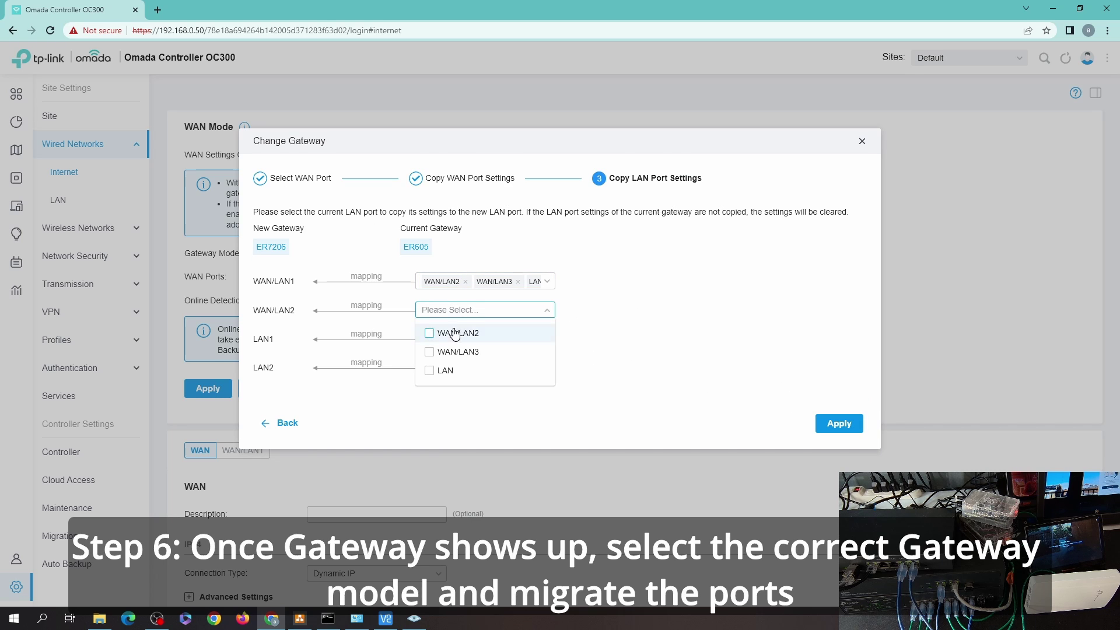
pyautogui.click(450, 334)
pyautogui.click(450, 353)
pyautogui.click(433, 374)
pyautogui.click(633, 318)
# Map WAN/LAN2, WAN/LAN3 and LAN to both LAN1 and LAN2 of the ER7206, and apply the gateway change.
pyautogui.click(484, 339)
pyautogui.click(450, 363)
pyautogui.click(449, 382)
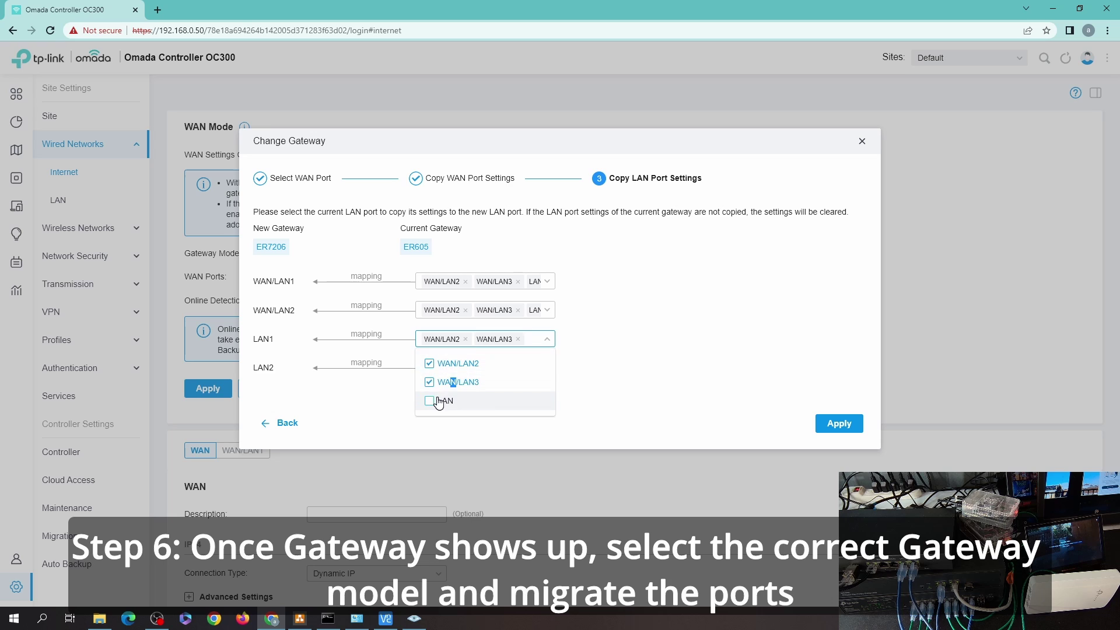
pyautogui.click(439, 401)
pyautogui.click(586, 342)
pyautogui.click(543, 366)
pyautogui.click(450, 392)
pyautogui.click(450, 410)
pyautogui.click(450, 430)
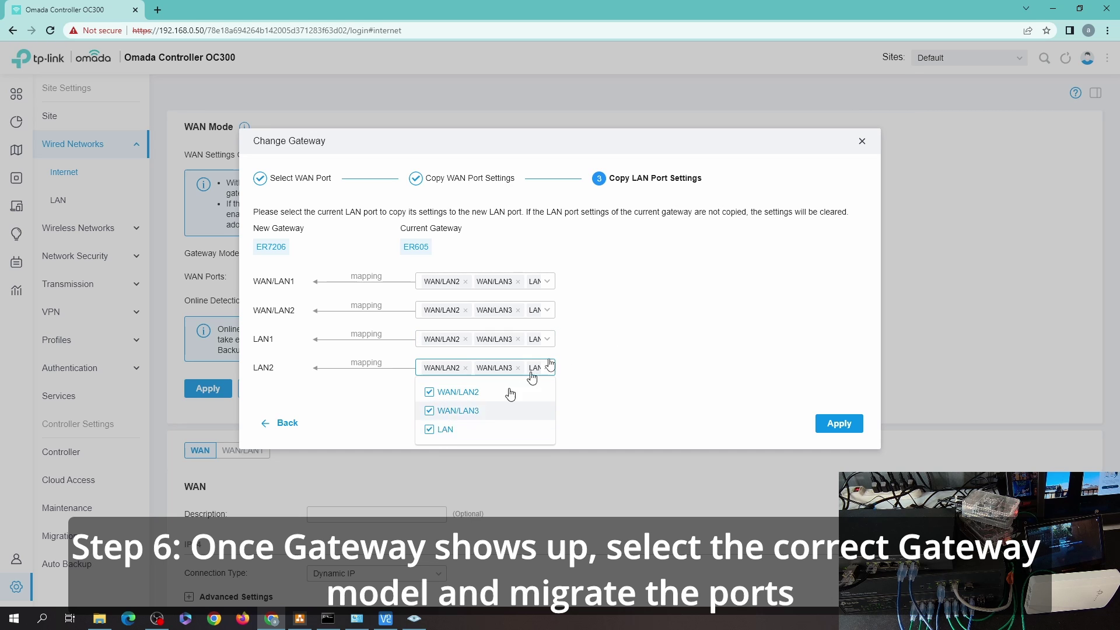
pyautogui.click(449, 373)
pyautogui.click(838, 423)
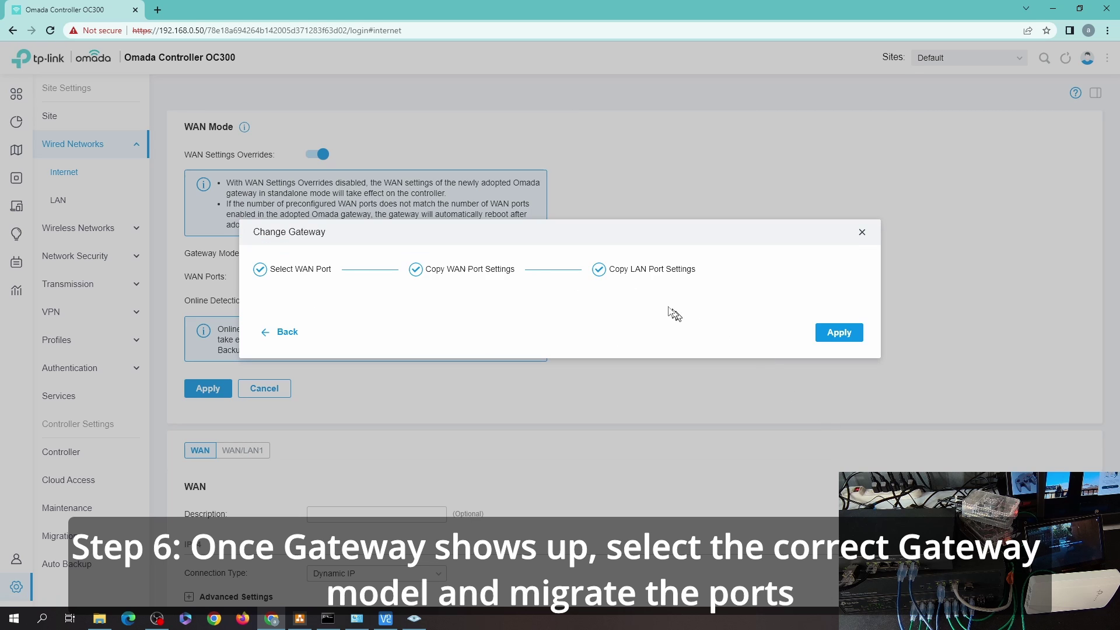
pyautogui.click(834, 332)
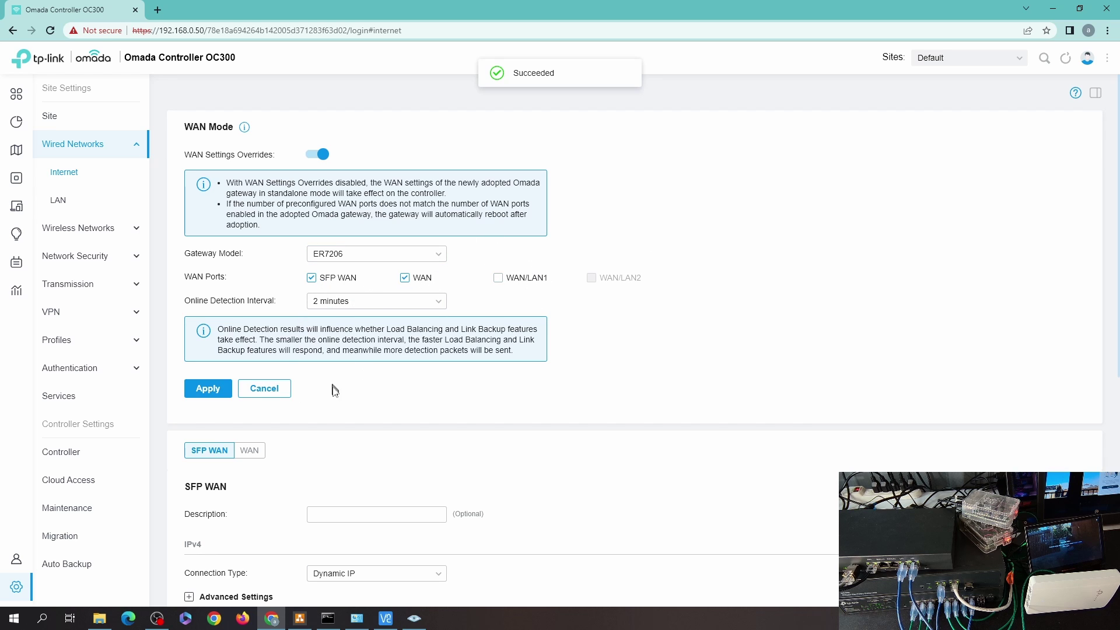
# Start adopting the pending TL-ER7206 gateway from the device list.
pyautogui.scroll(-2, 277, 392)
pyautogui.moveTo(22, 186)
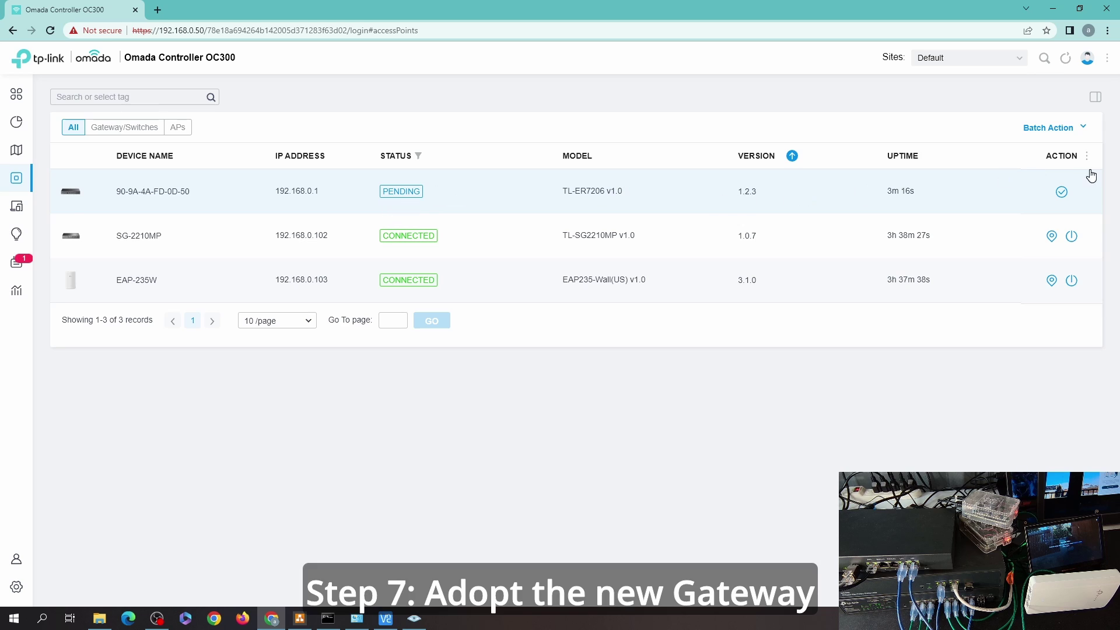
pyautogui.click(1062, 193)
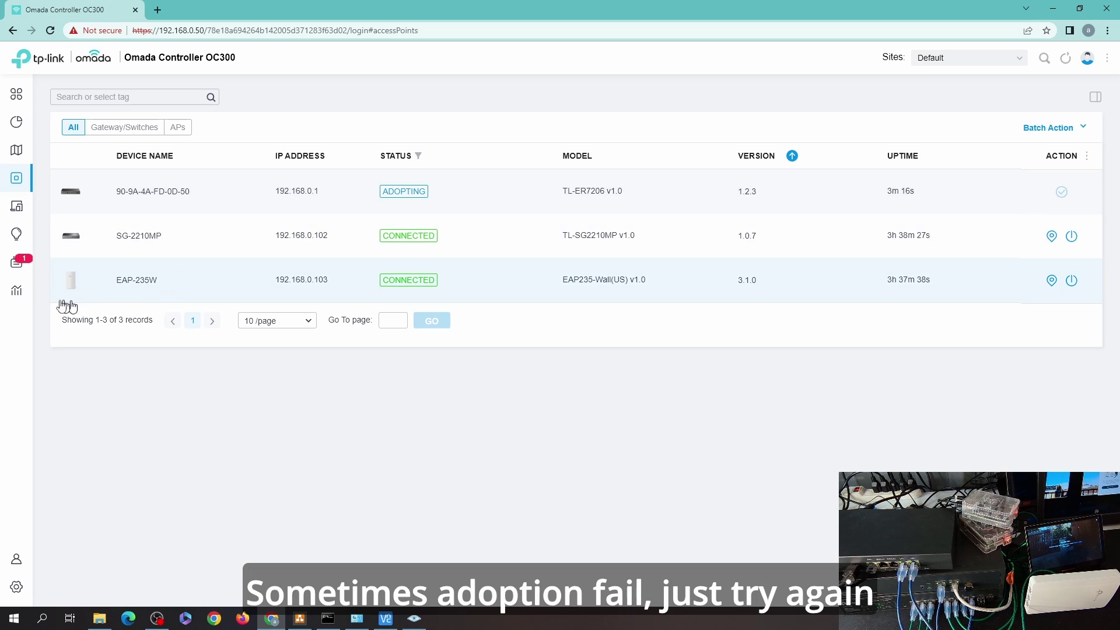
# Archive all unarchived alerts in the controller log.
pyautogui.click(18, 265)
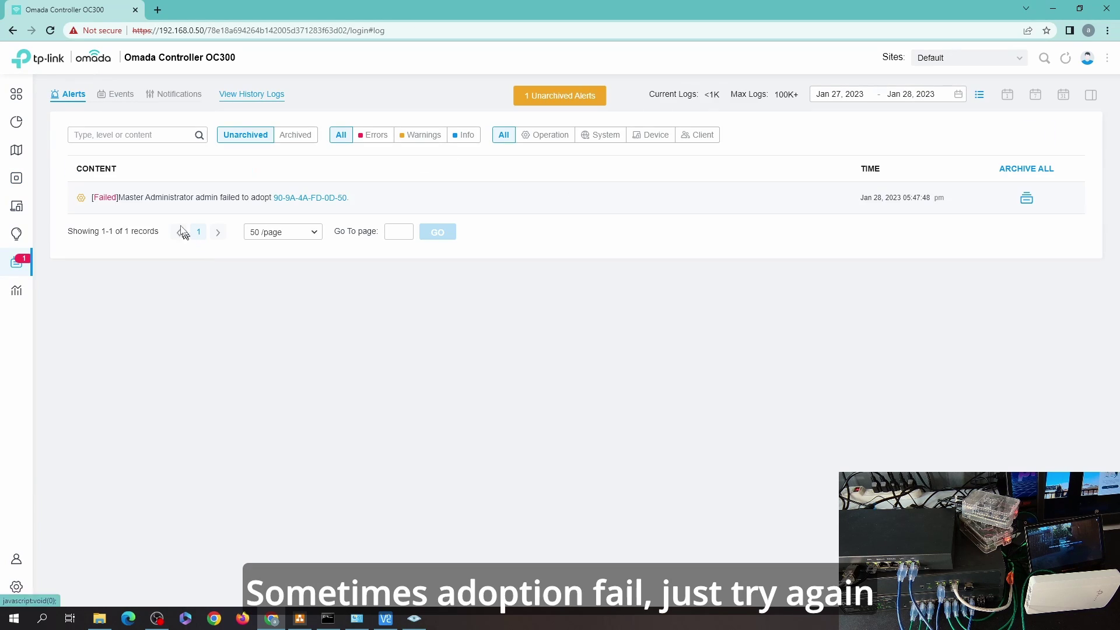
pyautogui.click(1022, 169)
# Return to the device list and retry the adoption of the TL-ER7206 gateway.
pyautogui.click(27, 191)
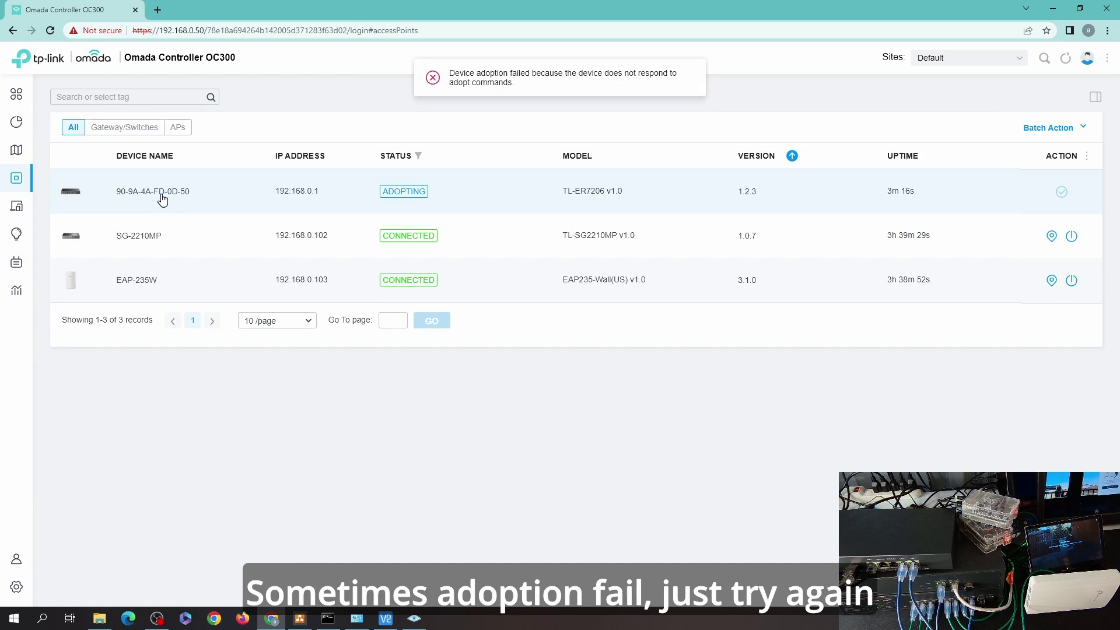
pyautogui.click(1083, 90)
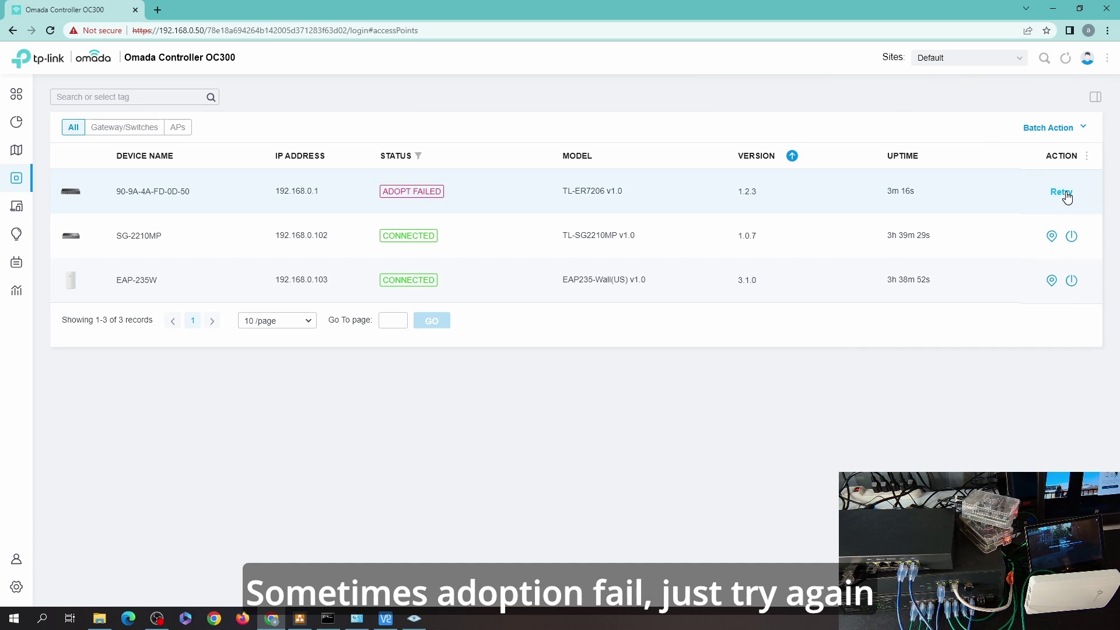
pyautogui.click(1065, 192)
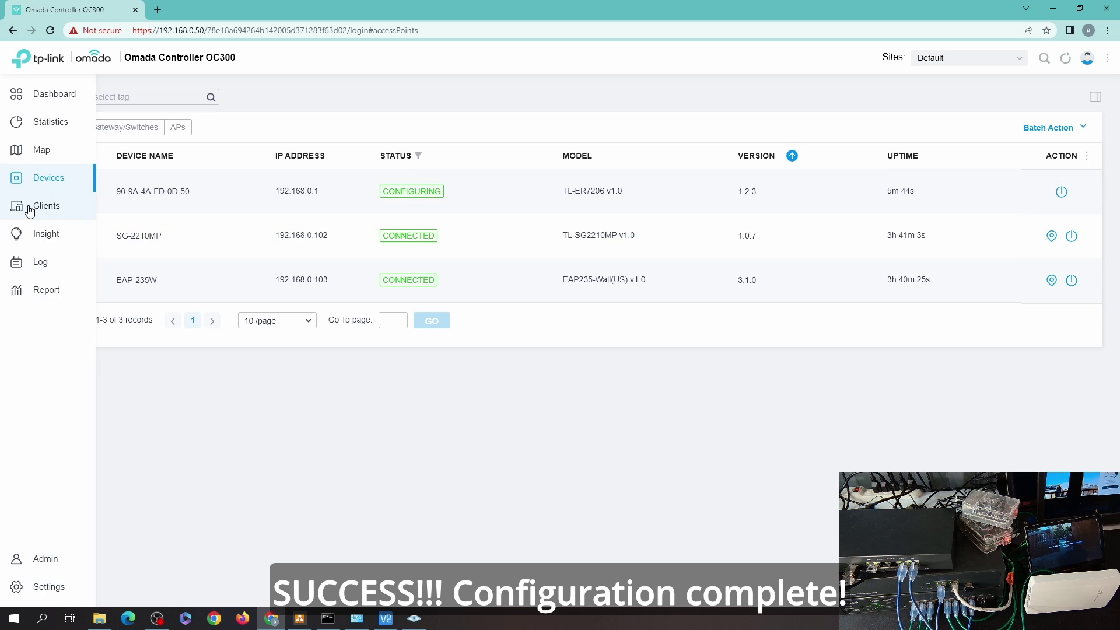
# Switch to Command Prompt and rerun the continuous ping to google.com to test the new gateway's connection.
pyautogui.click(328, 619)
pyautogui.press('Up')
pyautogui.press('Return')
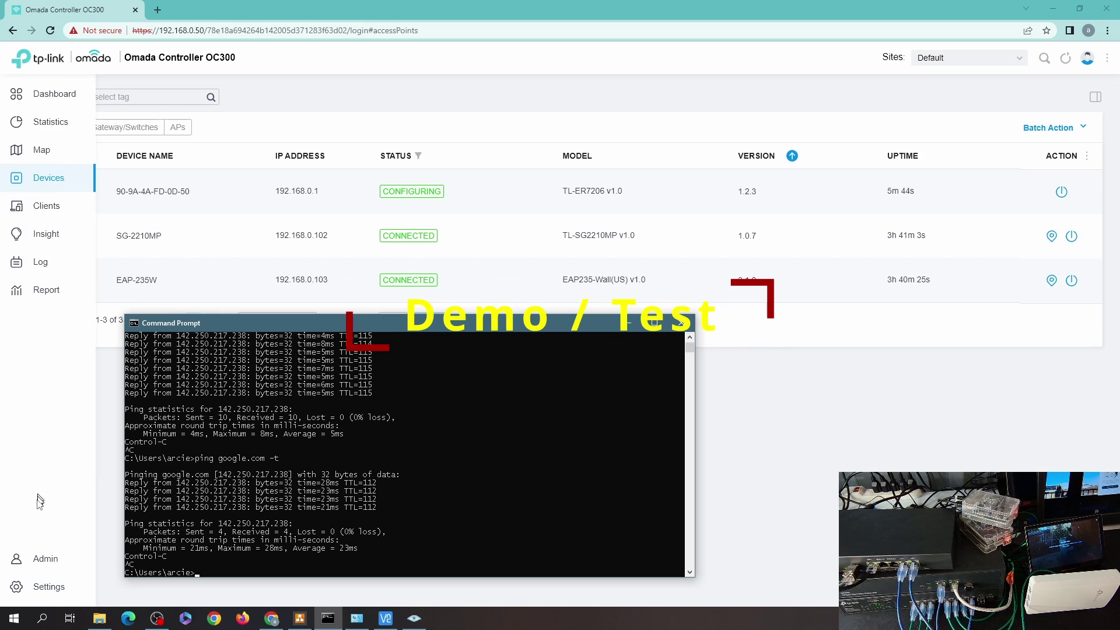
# Disable the Permit JumpPi and Deny IoT To All rules in the Switch ACL settings.
pyautogui.click(200, 227)
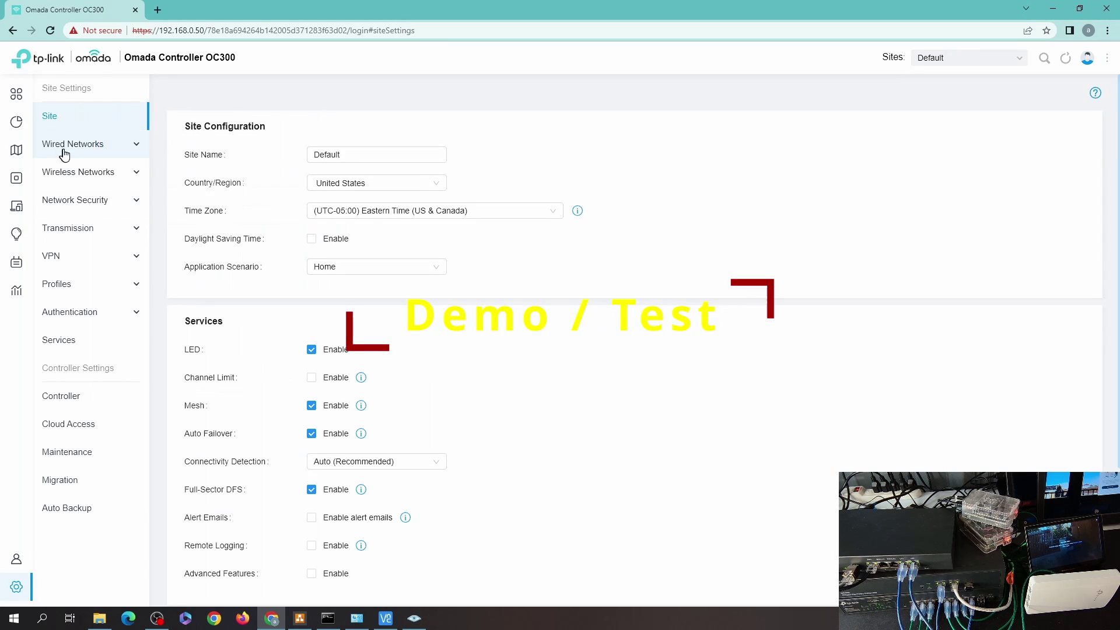
pyautogui.click(70, 201)
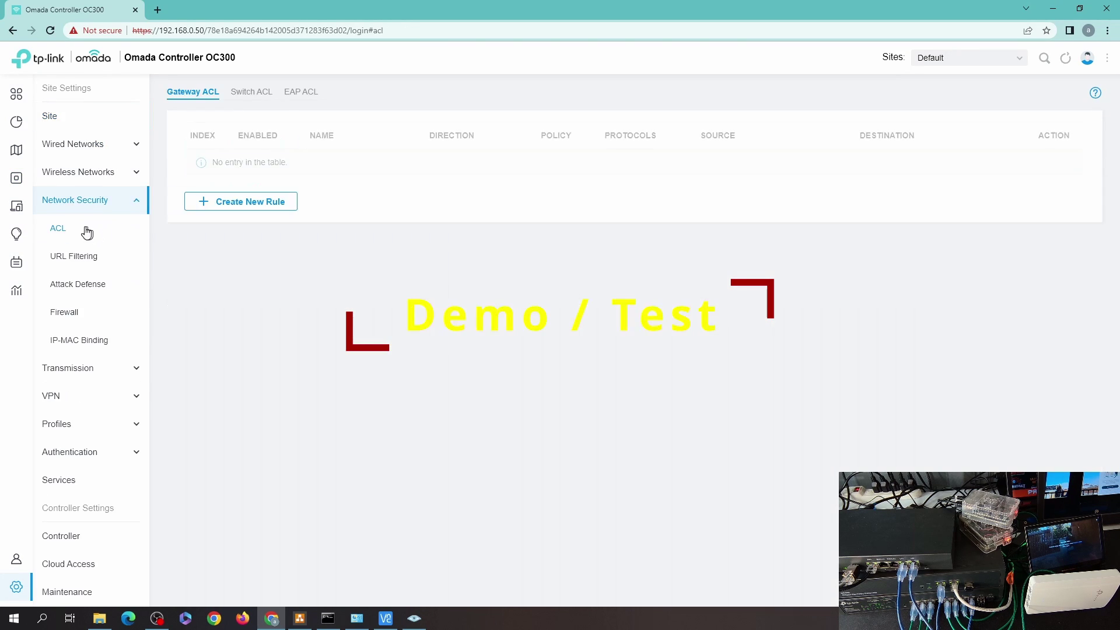
pyautogui.click(251, 94)
pyautogui.click(257, 166)
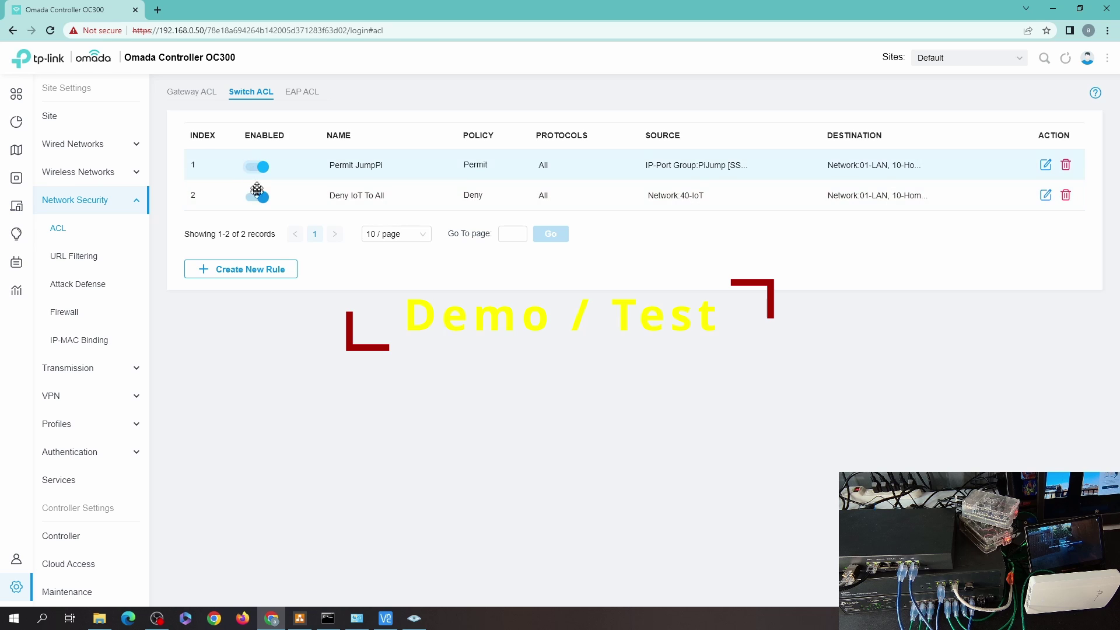
pyautogui.click(257, 197)
# Check the clients' IP addresses, and reboot the devices powered by the SG-2210MP switch using PoE Recovery on its ports.
pyautogui.click(327, 618)
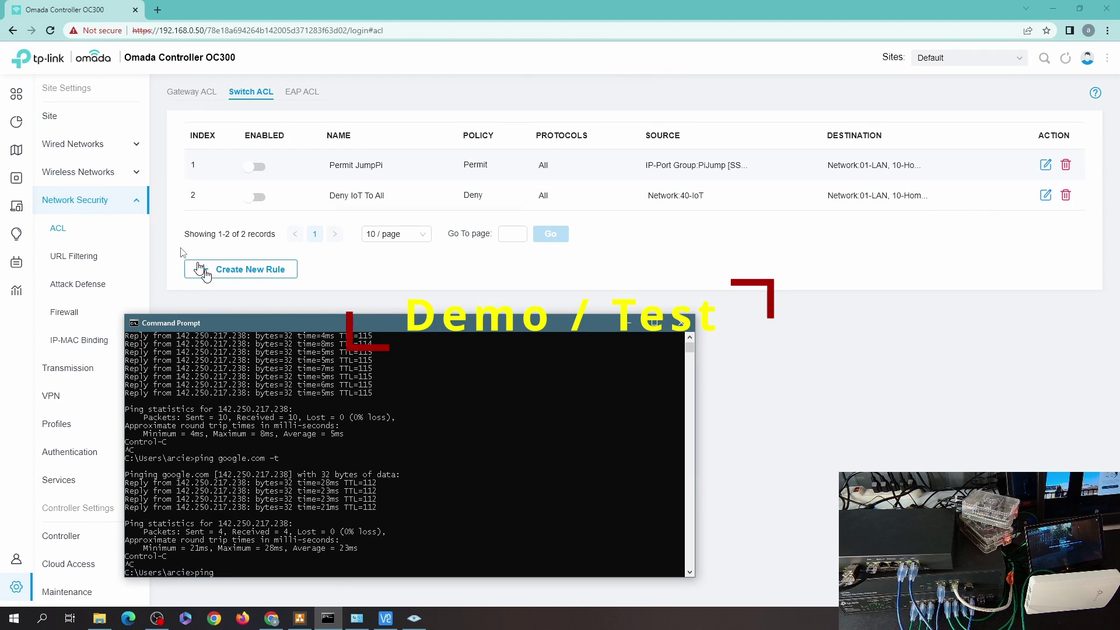
pyautogui.click(16, 206)
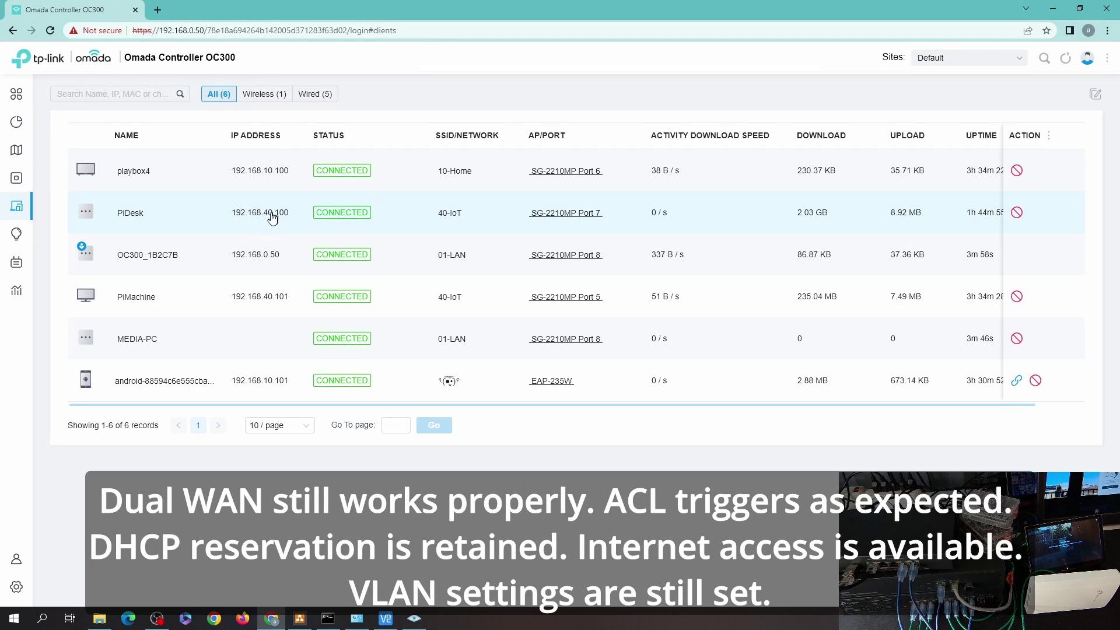
pyautogui.click(28, 179)
pyautogui.click(123, 243)
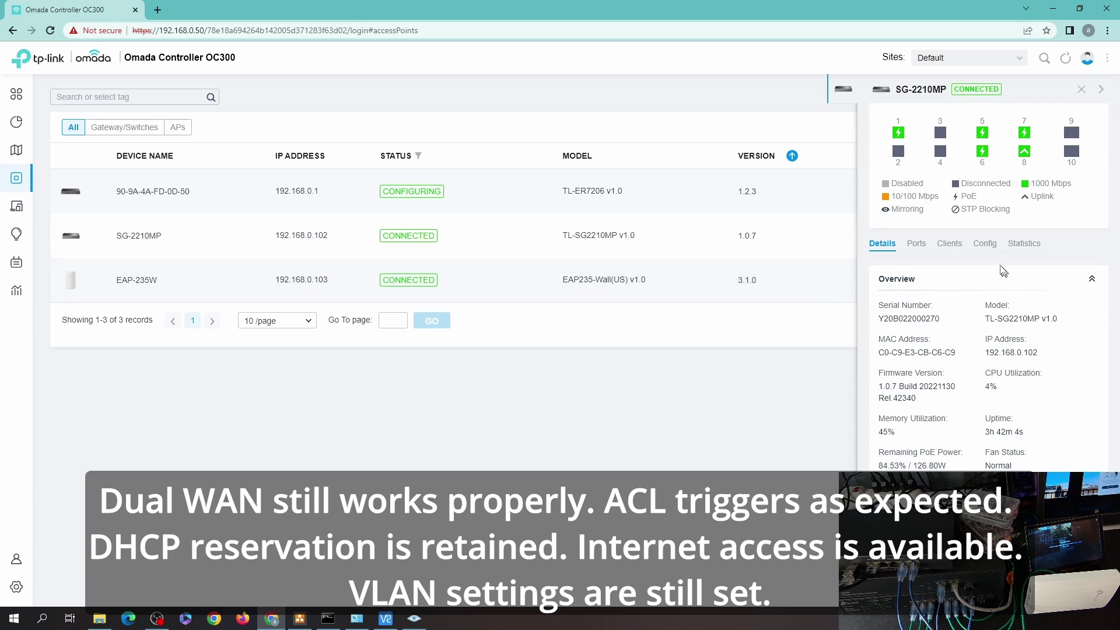
pyautogui.click(917, 245)
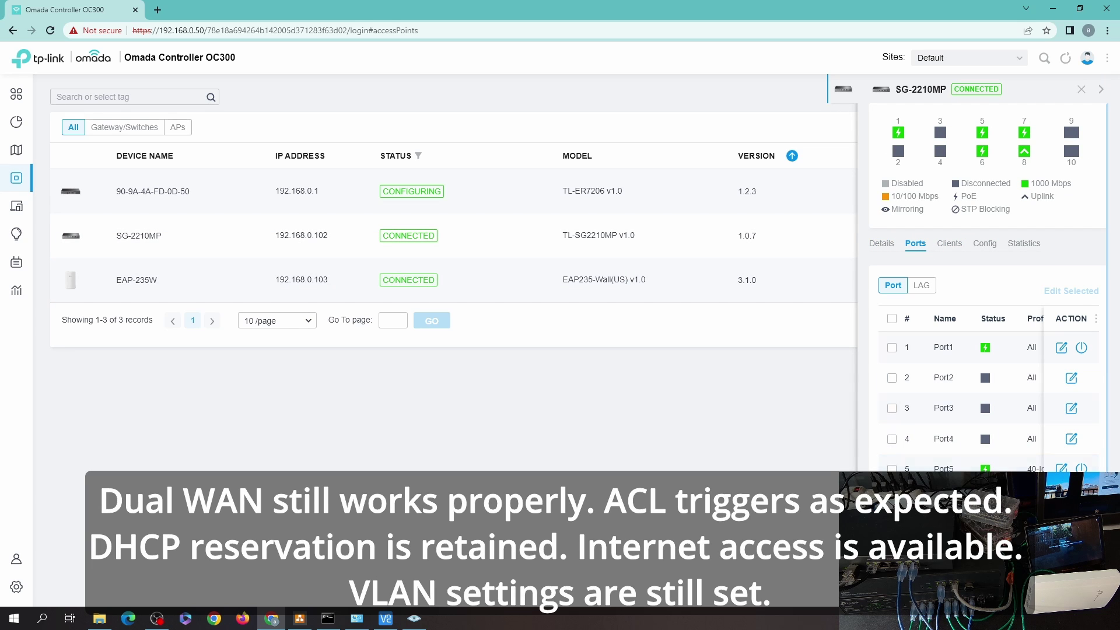
pyautogui.click(1081, 347)
pyautogui.click(447, 321)
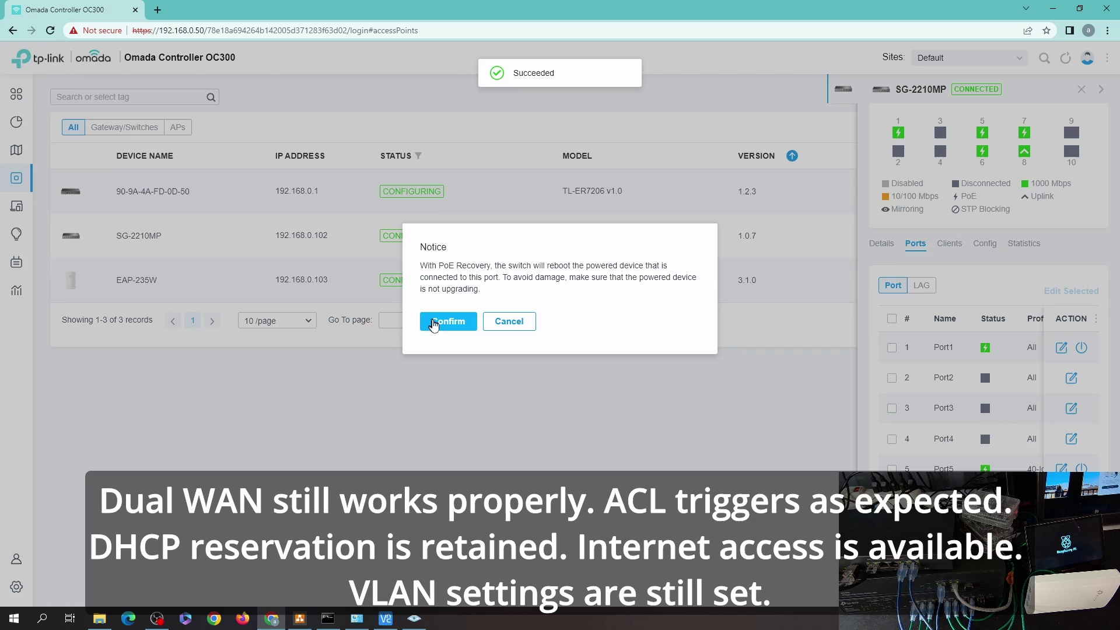
pyautogui.click(450, 320)
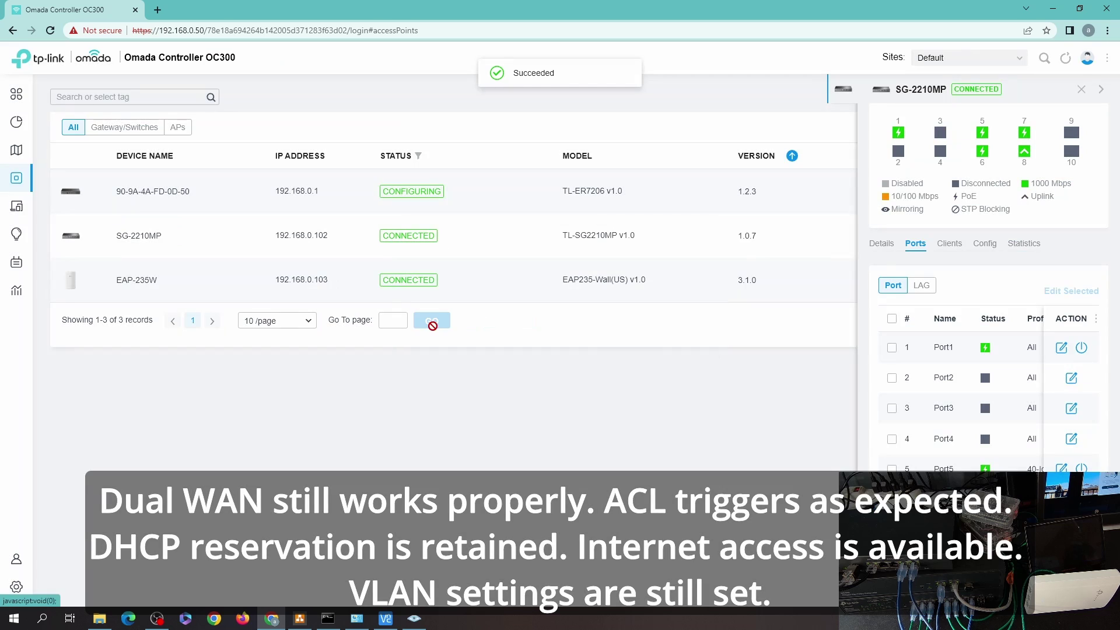
pyautogui.click(1081, 91)
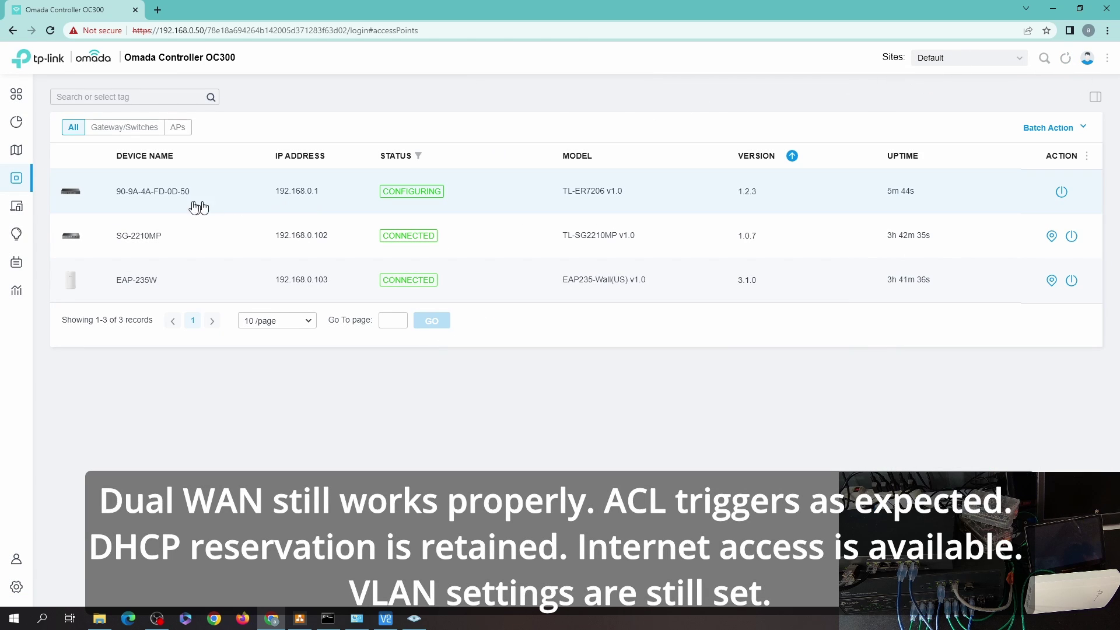
# Rename the TL-ER7206 gateway to ER-7206 in its general configuration and apply the change.
pyautogui.click(366, 208)
pyautogui.click(993, 201)
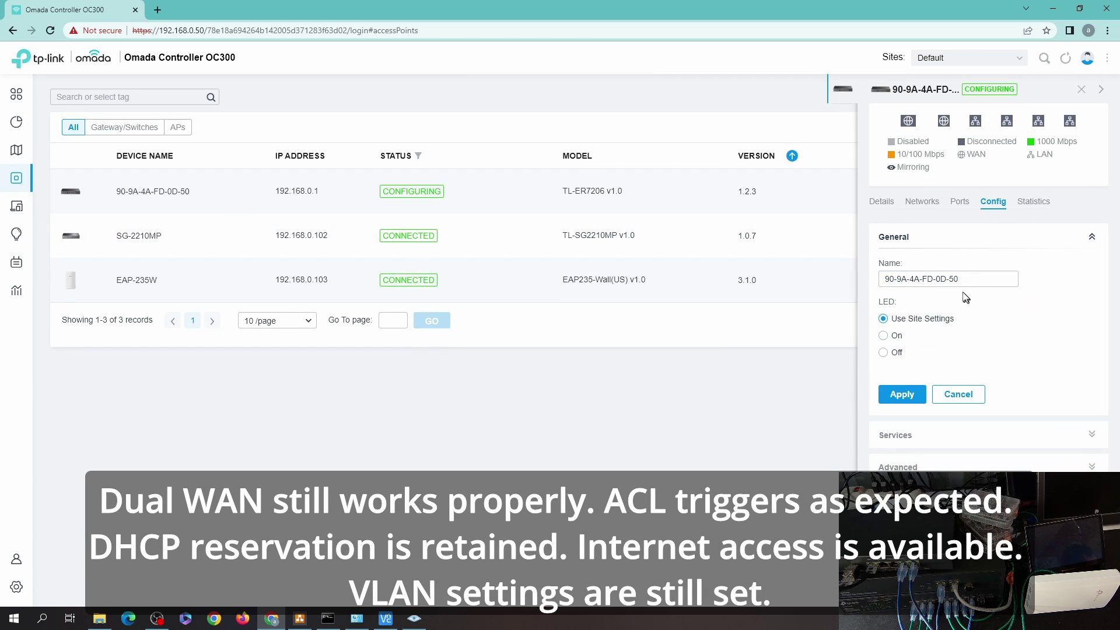
pyautogui.moveTo(965, 279); pyautogui.dragTo(880, 292)
pyautogui.write('ER-7206')
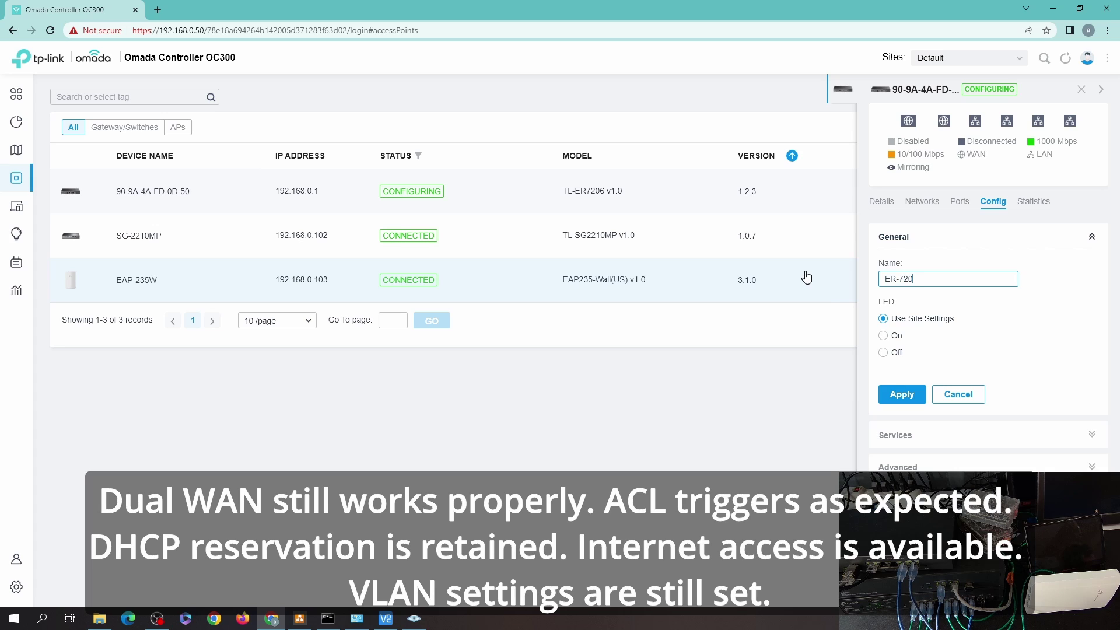
pyautogui.click(1081, 89)
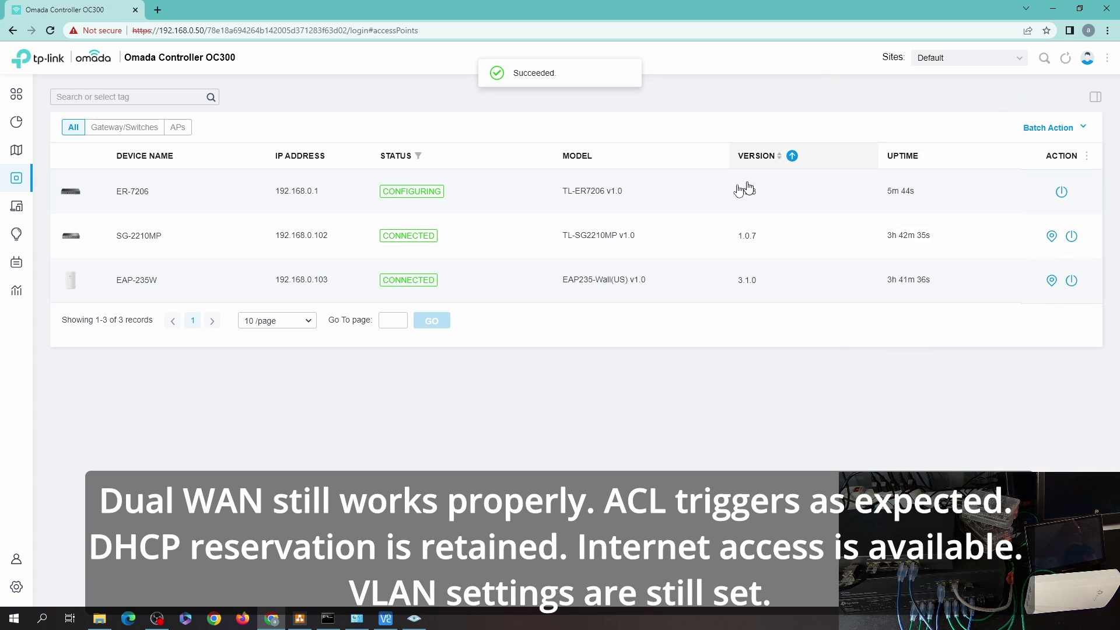
# Check the client list, network topology and device list for the connection status of the ER-7206.
pyautogui.click(33, 214)
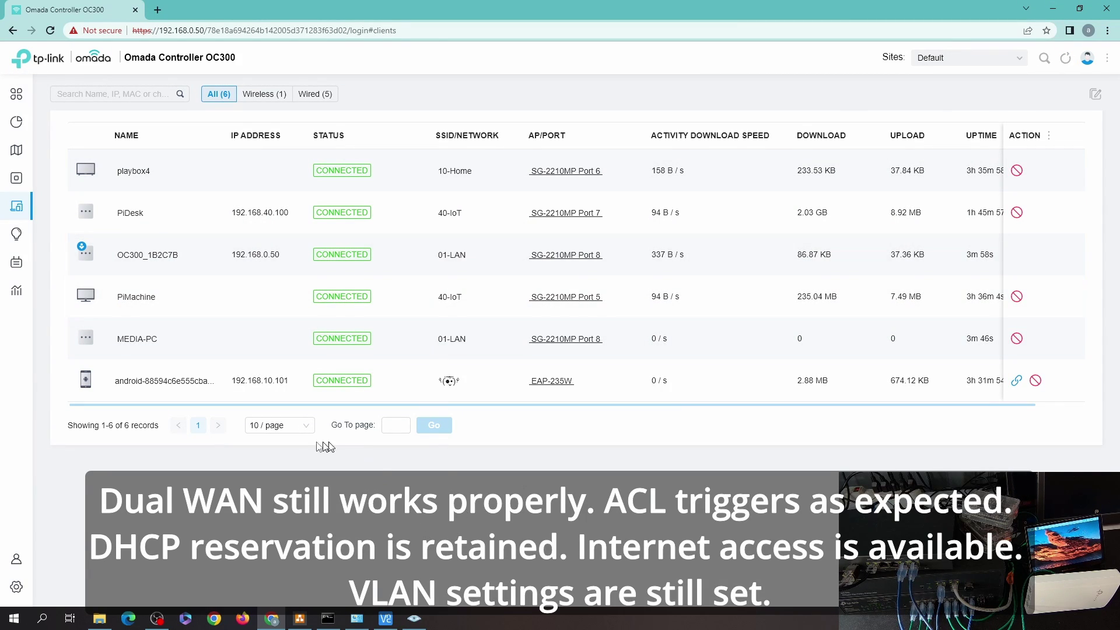
pyautogui.click(41, 177)
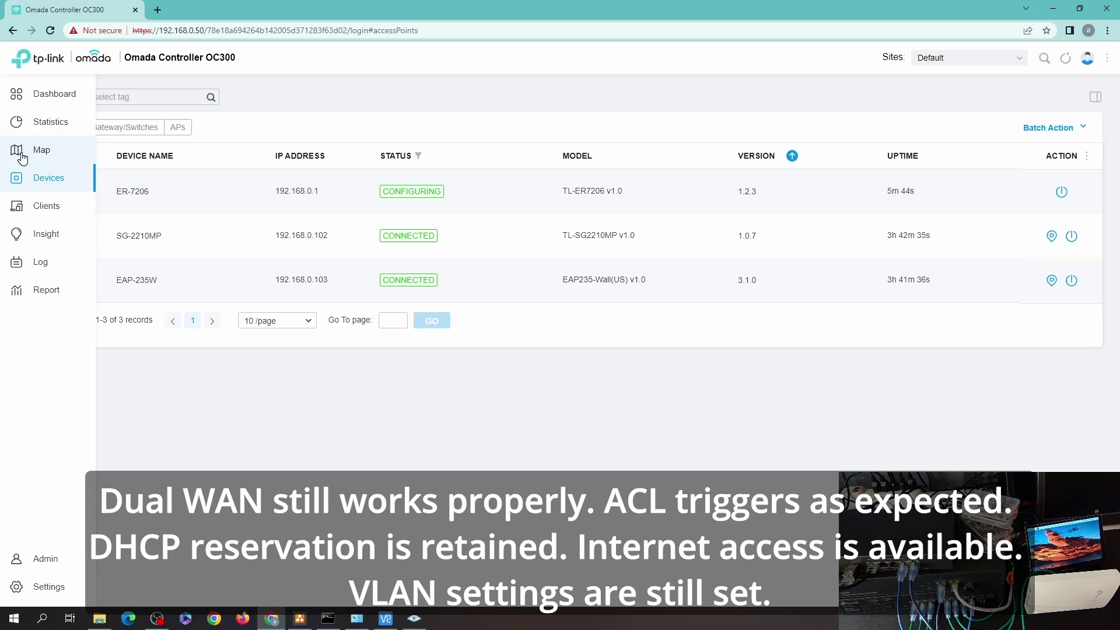
pyautogui.click(22, 157)
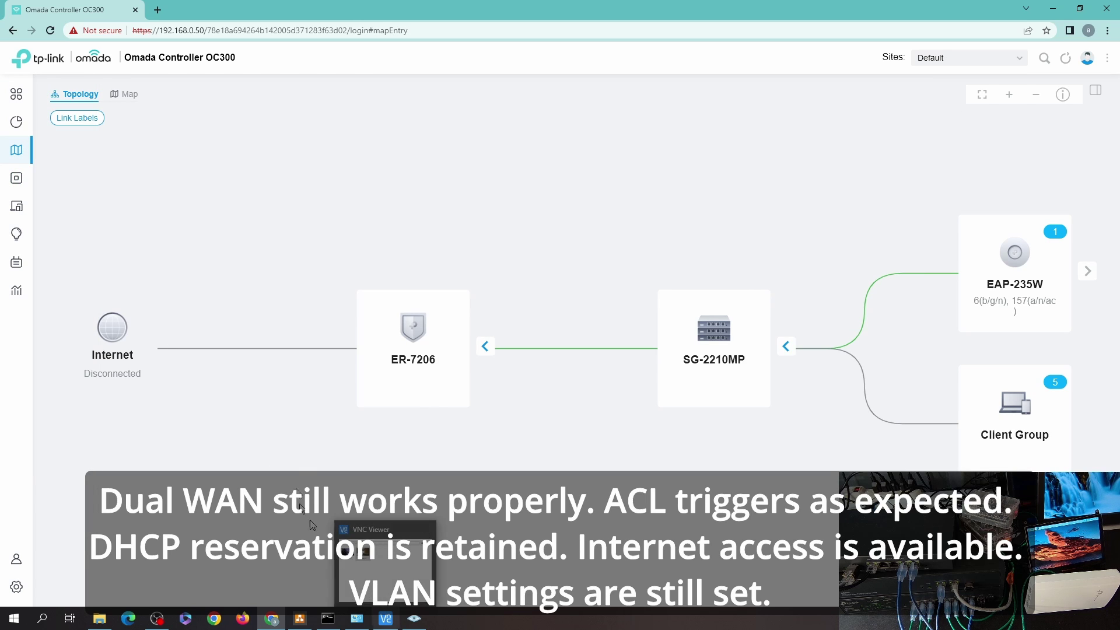
pyautogui.click(41, 177)
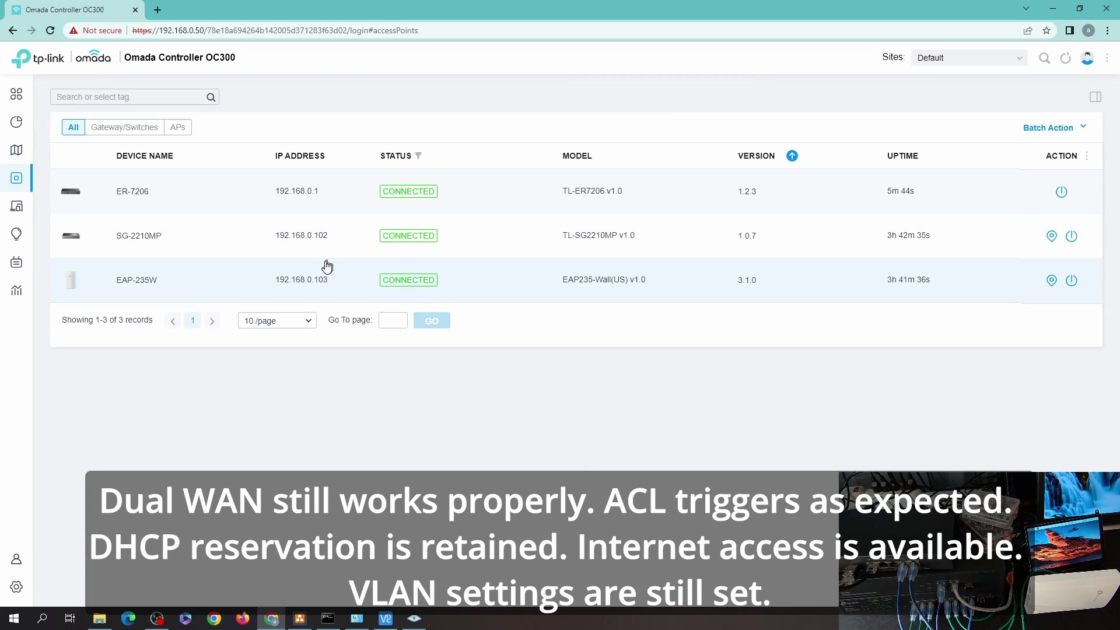
# Ping the two IoT devices at 192.168.40.100 and 192.168.40.101 from Command Prompt.
pyautogui.click(328, 618)
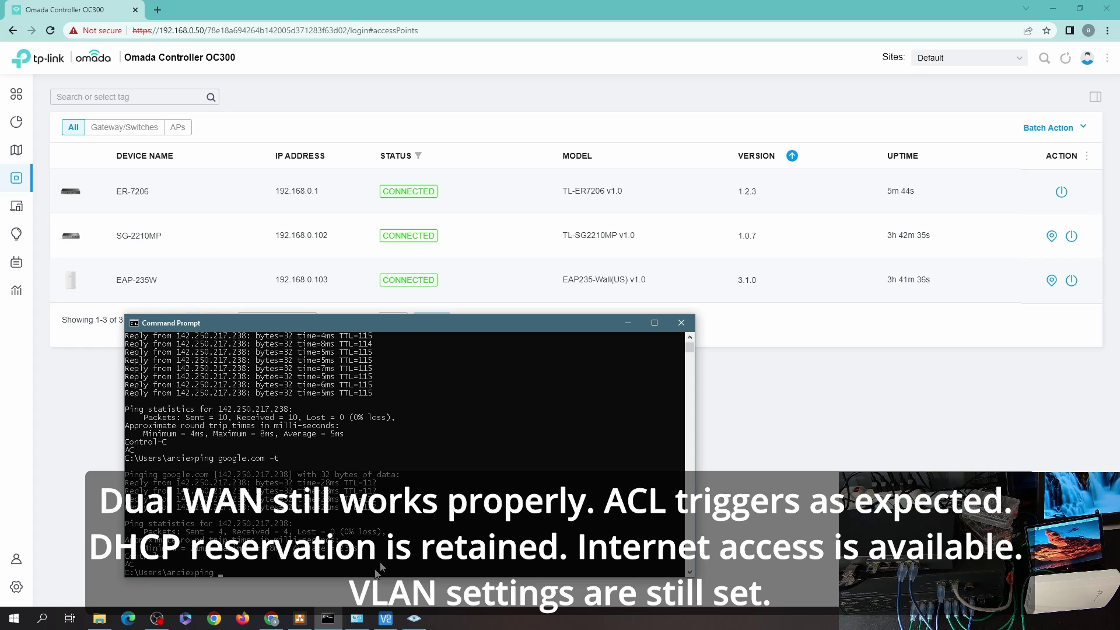
pyautogui.click(386, 618)
pyautogui.click(227, 518)
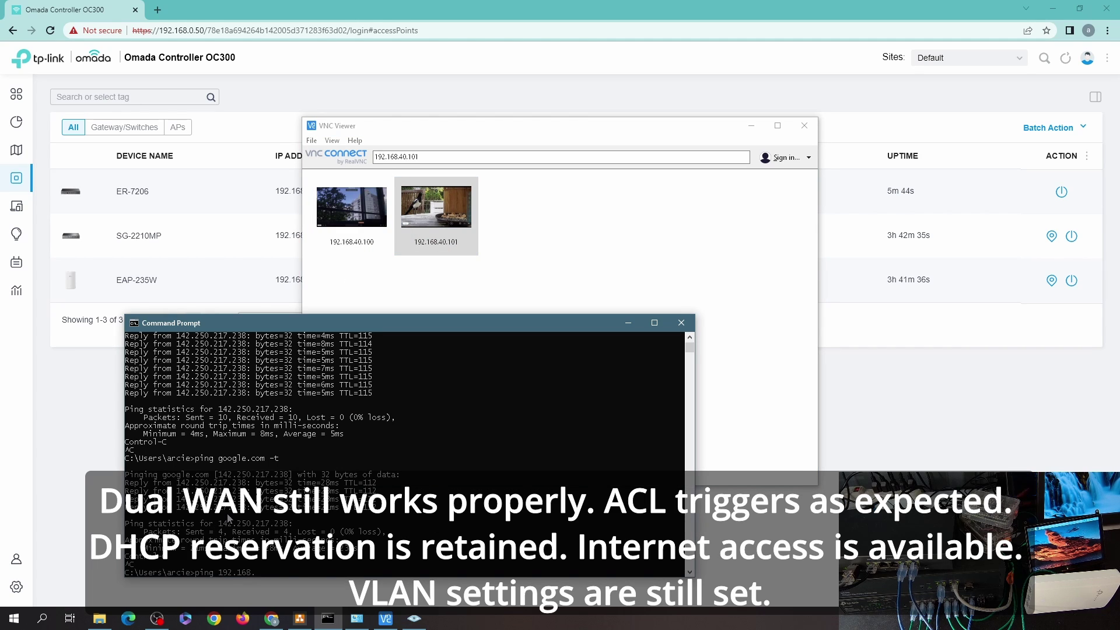
pyautogui.press('Return')
pyautogui.press('Up')
pyautogui.press('BackSpace')
pyautogui.write('100')
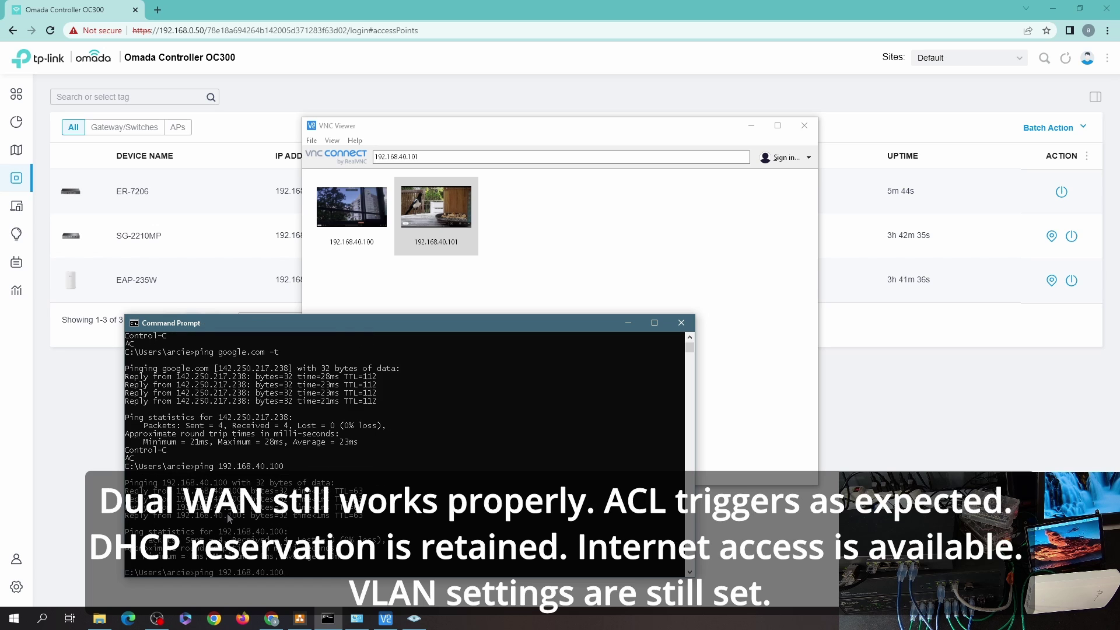
pyautogui.press('Return')
# Open VNC Viewer remote sessions to both 192.168.40.100 and 192.168.40.101.
pyautogui.doubleClick(356, 222)
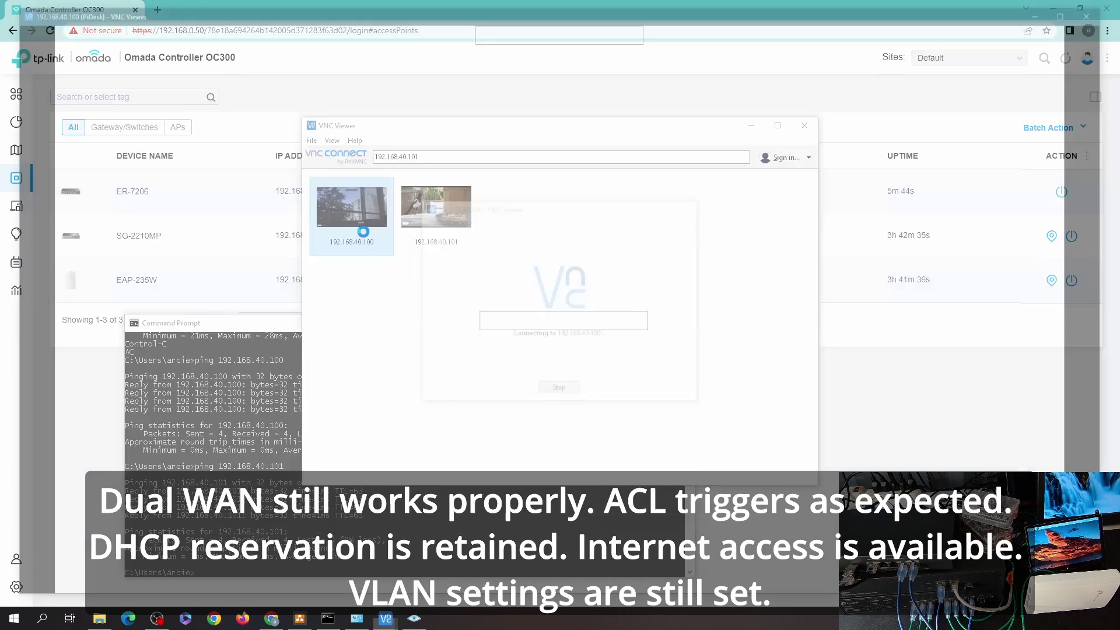
pyautogui.click(386, 620)
pyautogui.click(328, 566)
pyautogui.doubleClick(435, 221)
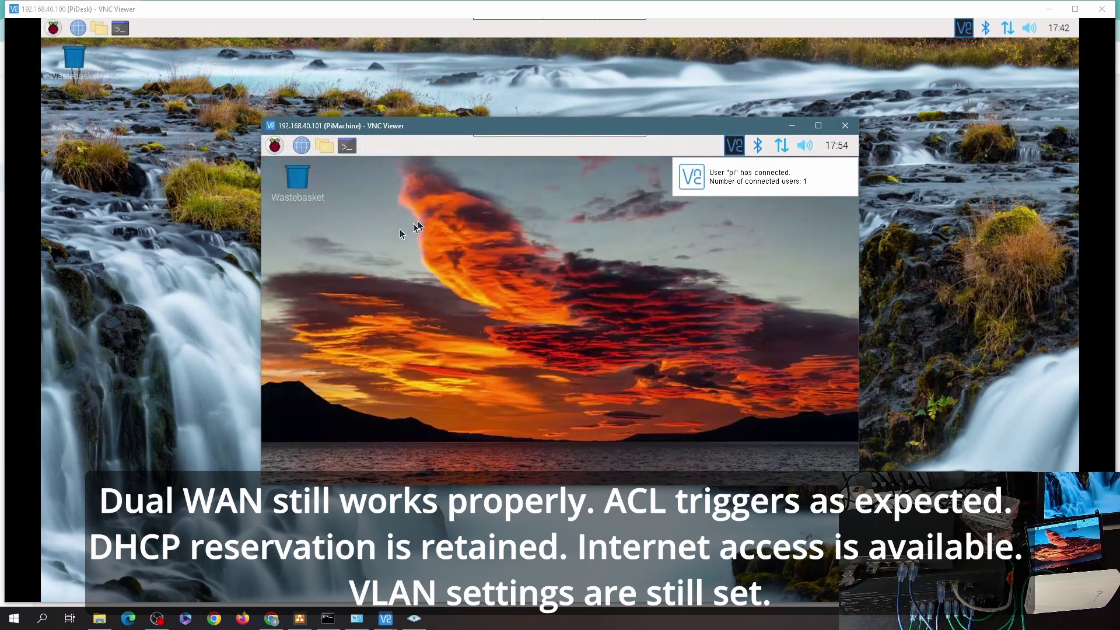
# Launch Chromium in both remote sessions, restore the WindowSwap page full screen to test internet access, and close the sessions' windows.
pyautogui.click(133, 113)
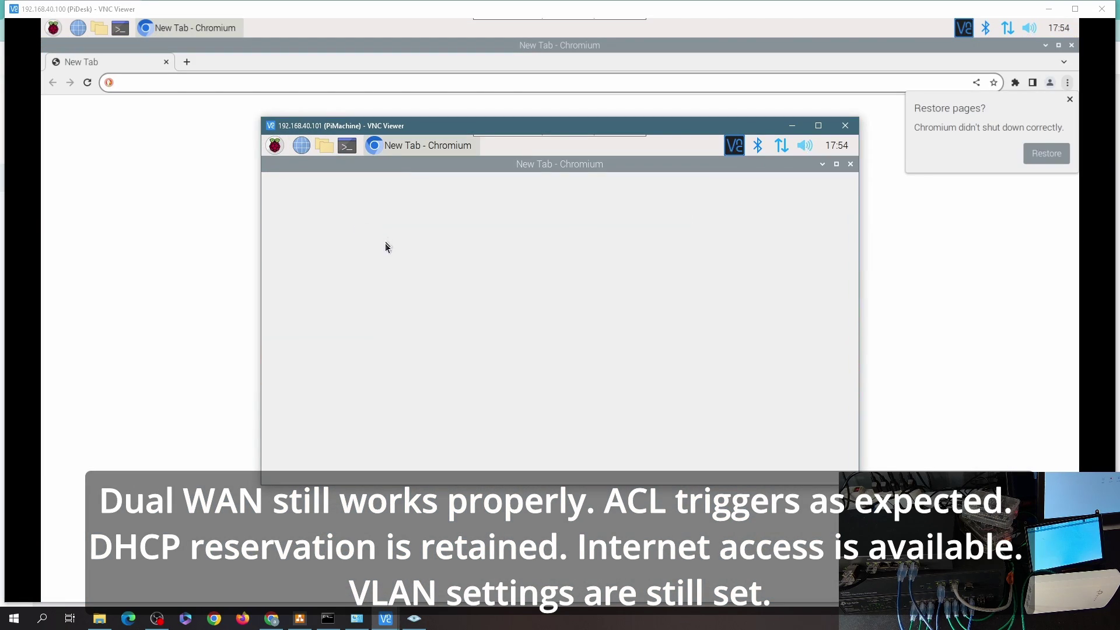
pyautogui.click(1044, 162)
pyautogui.click(1043, 158)
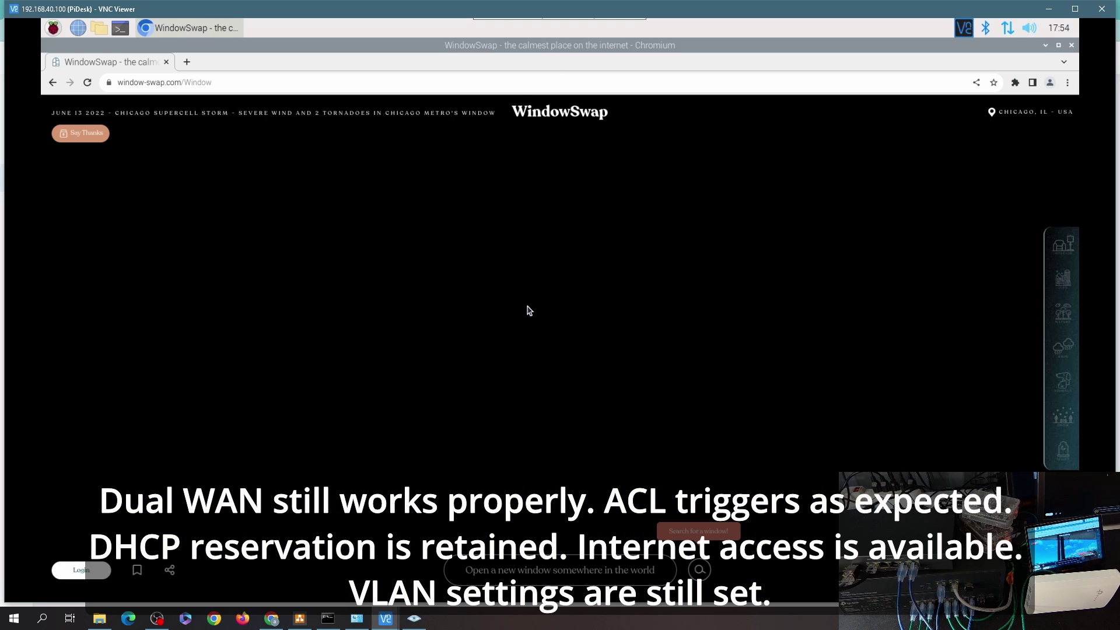
pyautogui.press('F11')
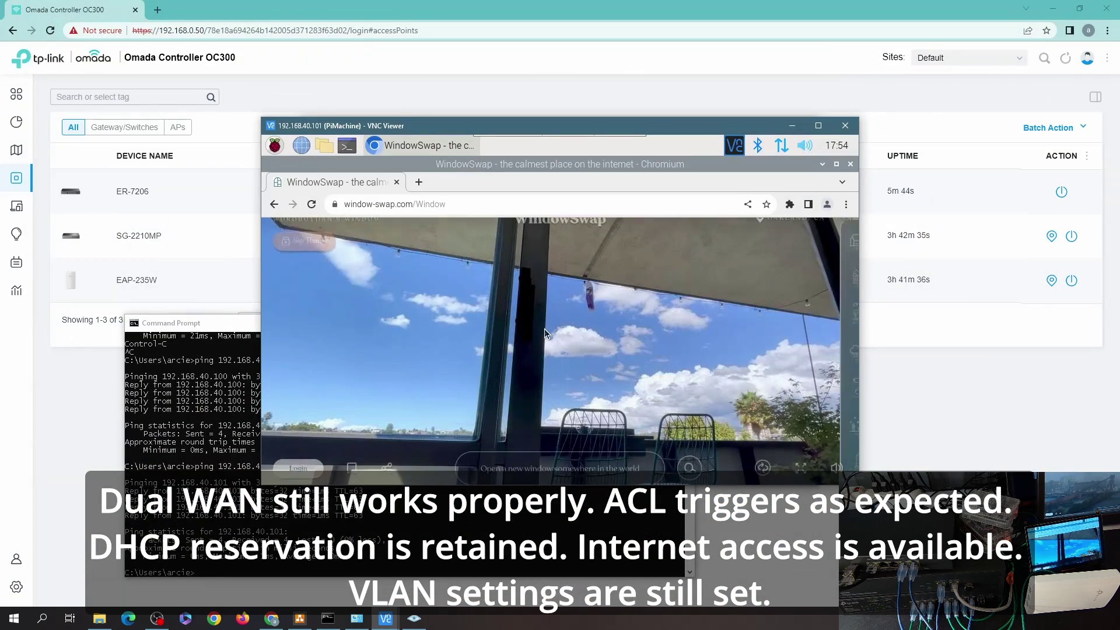
pyautogui.press('F11')
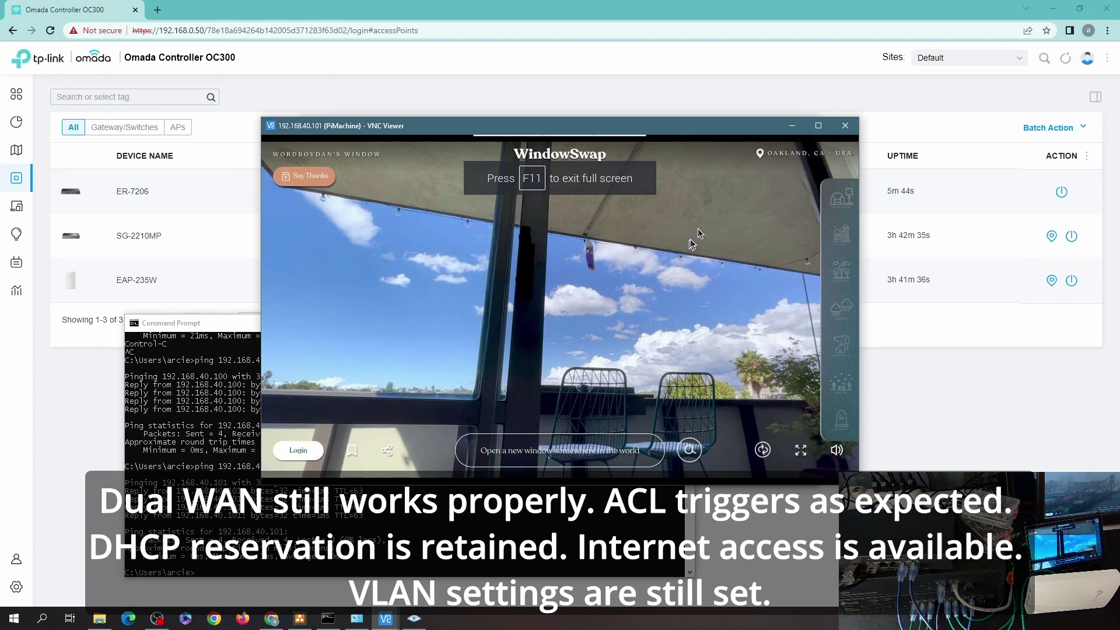
pyautogui.click(845, 126)
# Review the client list in the controller and ping 192.168.40.100 and 192.168.40.101 again from Command Prompt.
pyautogui.click(16, 206)
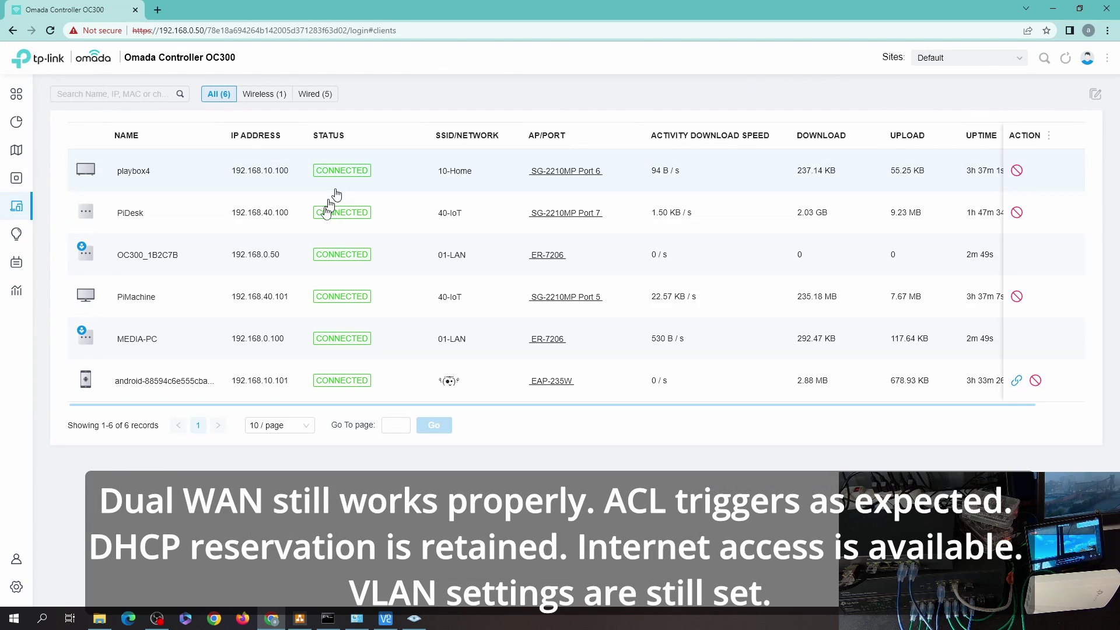
pyautogui.click(328, 619)
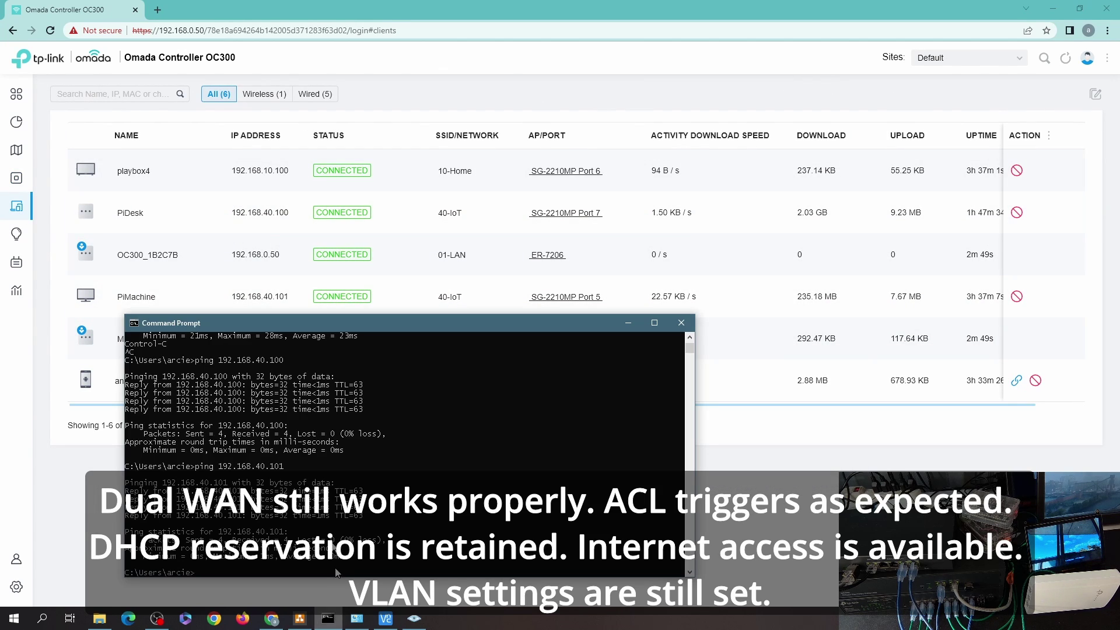
pyautogui.press('Return')
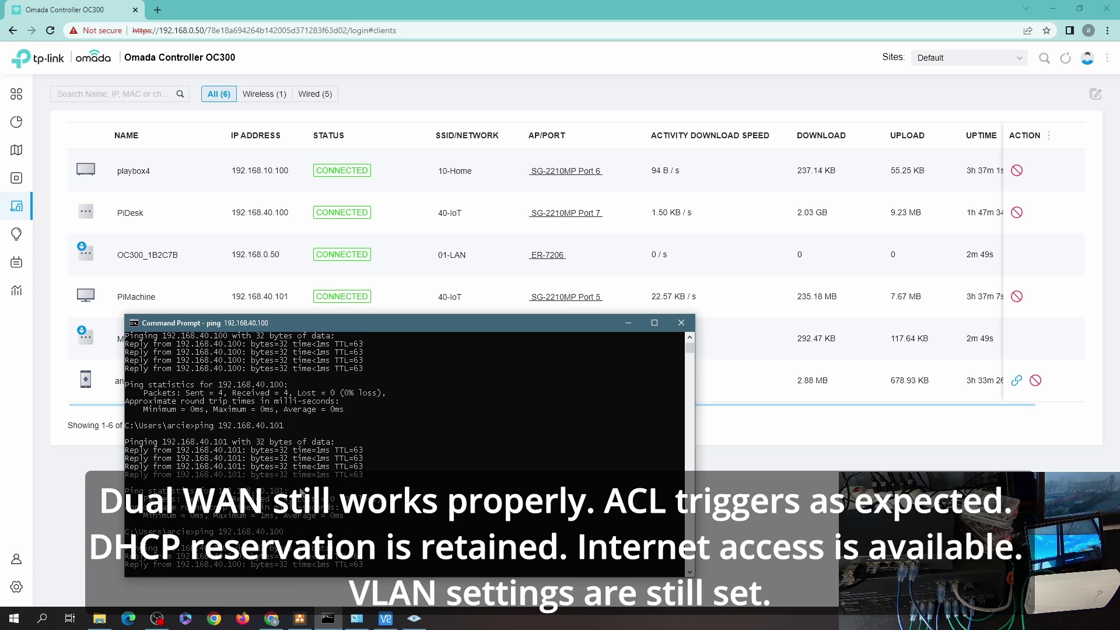
pyautogui.press('Up')
pyautogui.press('Up')
pyautogui.press('Return')
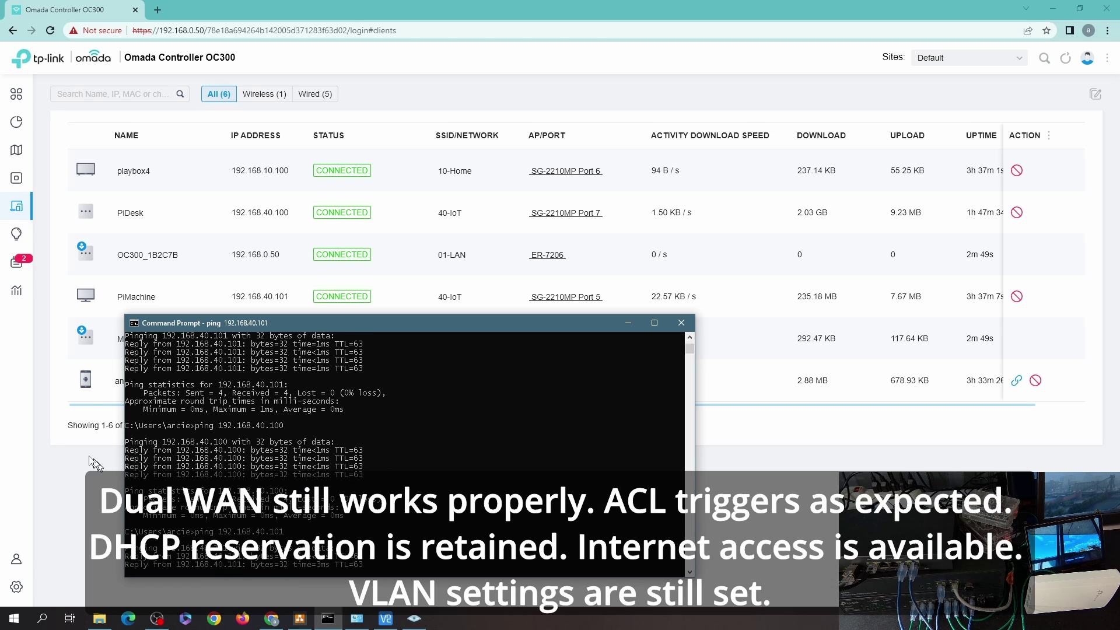
# Enable the Deny IoT To All rule in the Switch ACL settings.
pyautogui.click(17, 586)
pyautogui.click(76, 200)
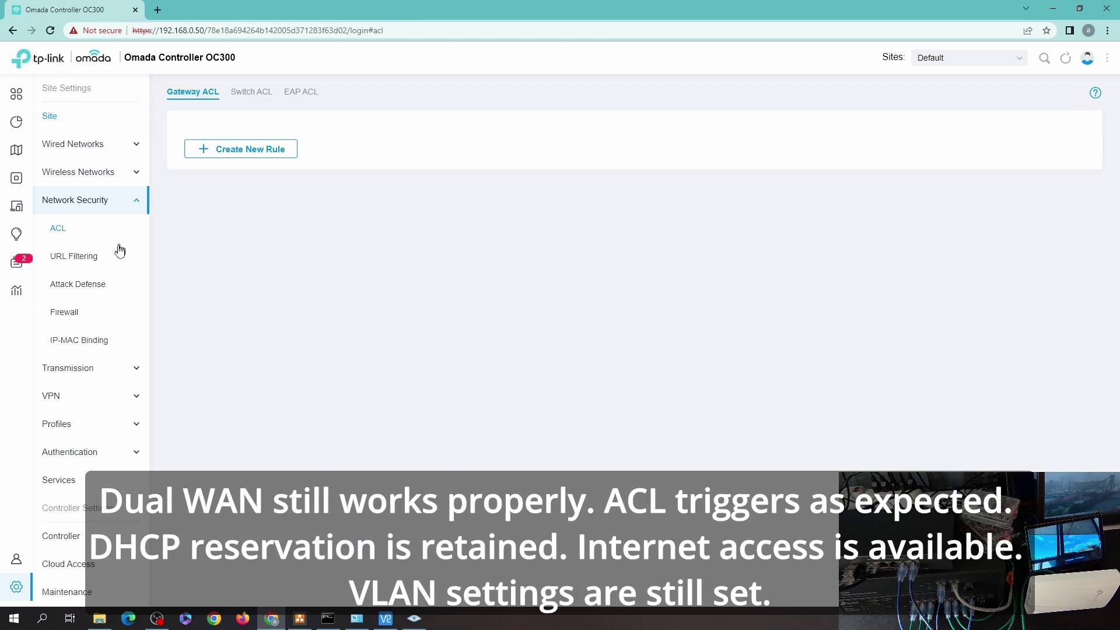
pyautogui.click(251, 91)
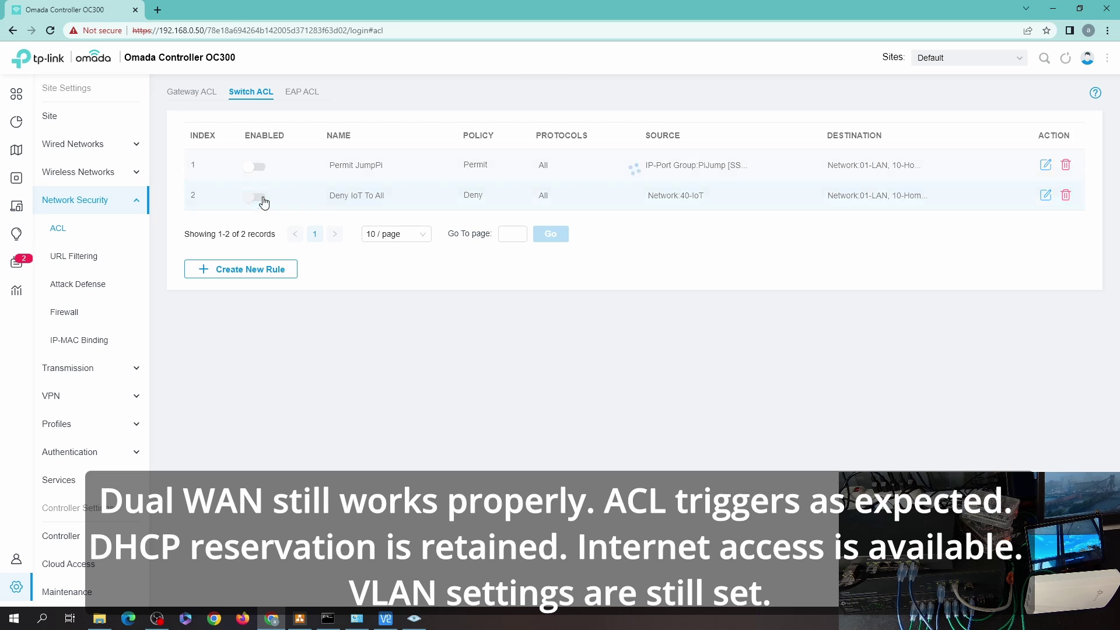
pyautogui.click(258, 197)
# Test the deny rule by pinging 192.168.40.101 again and 192.168.40.100 from a second Command Prompt window.
pyautogui.click(328, 618)
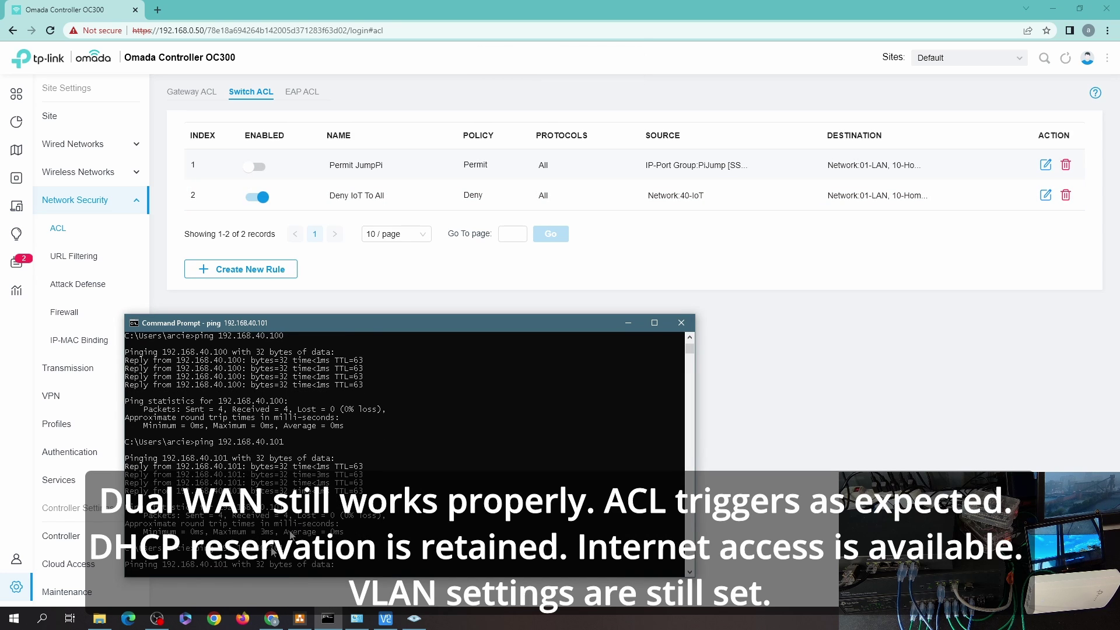
pyautogui.click(40, 619)
pyautogui.write('CMD')
pyautogui.press('Return')
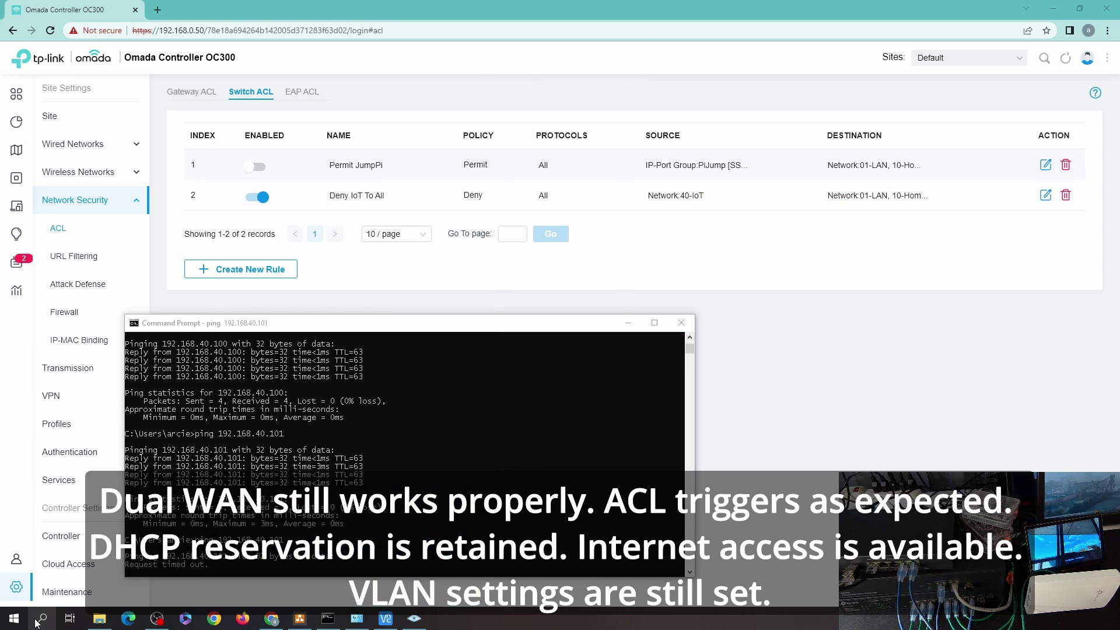
pyautogui.write('ping 192.168.40.100')
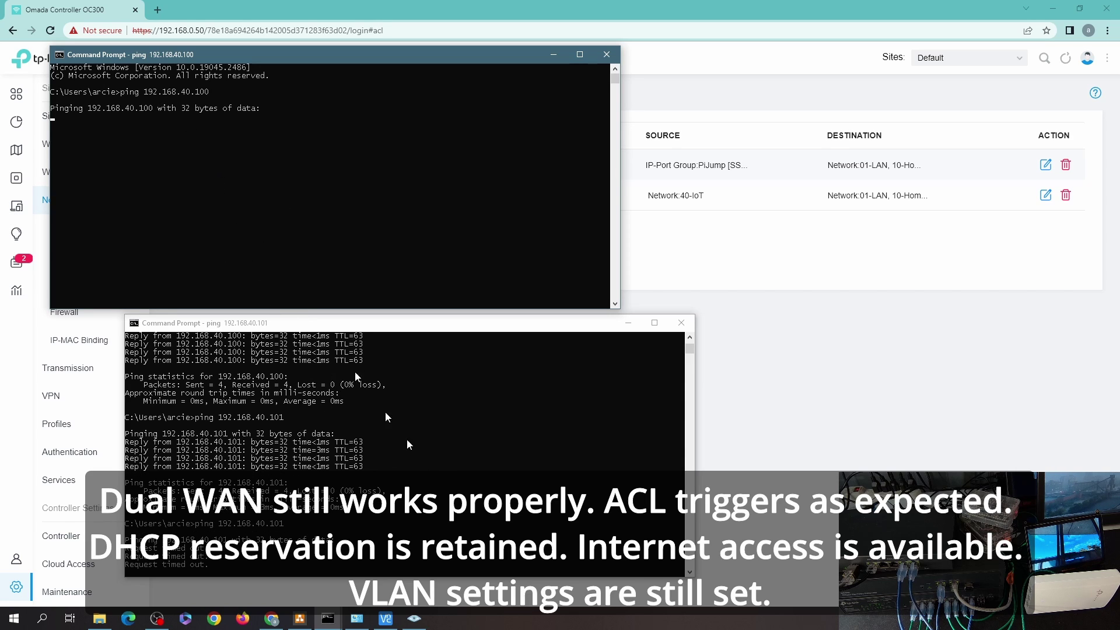
# Start continuous pings to 192.168.40.101 and 192.168.40.100 in the two Command Prompt windows.
pyautogui.click(429, 493)
pyautogui.press('Up')
pyautogui.write('-t')
pyautogui.press('Return')
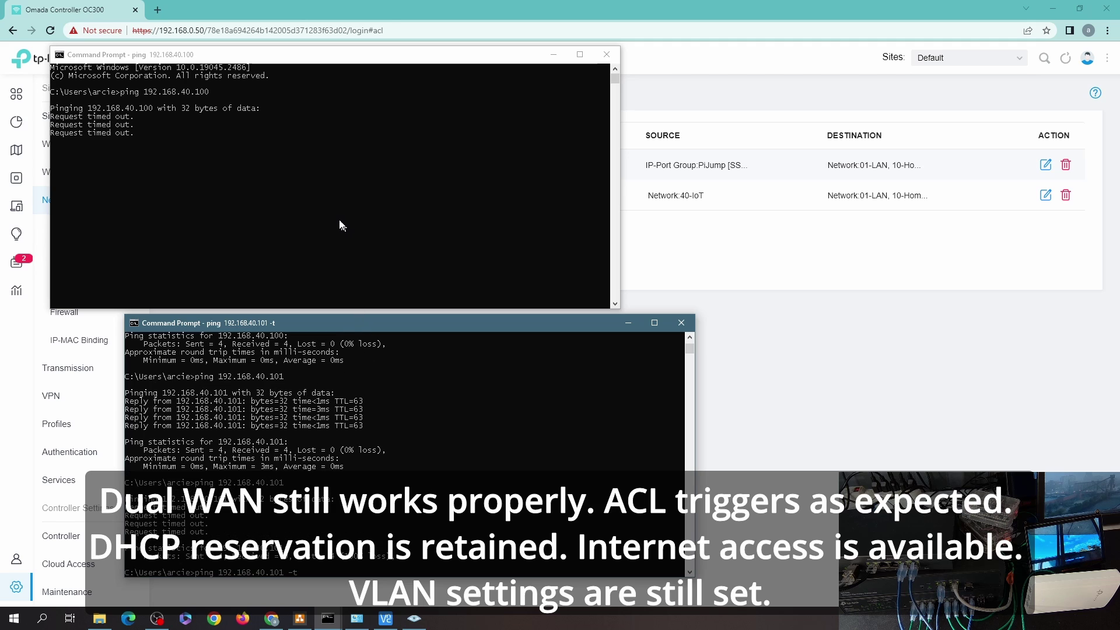
pyautogui.click(339, 221)
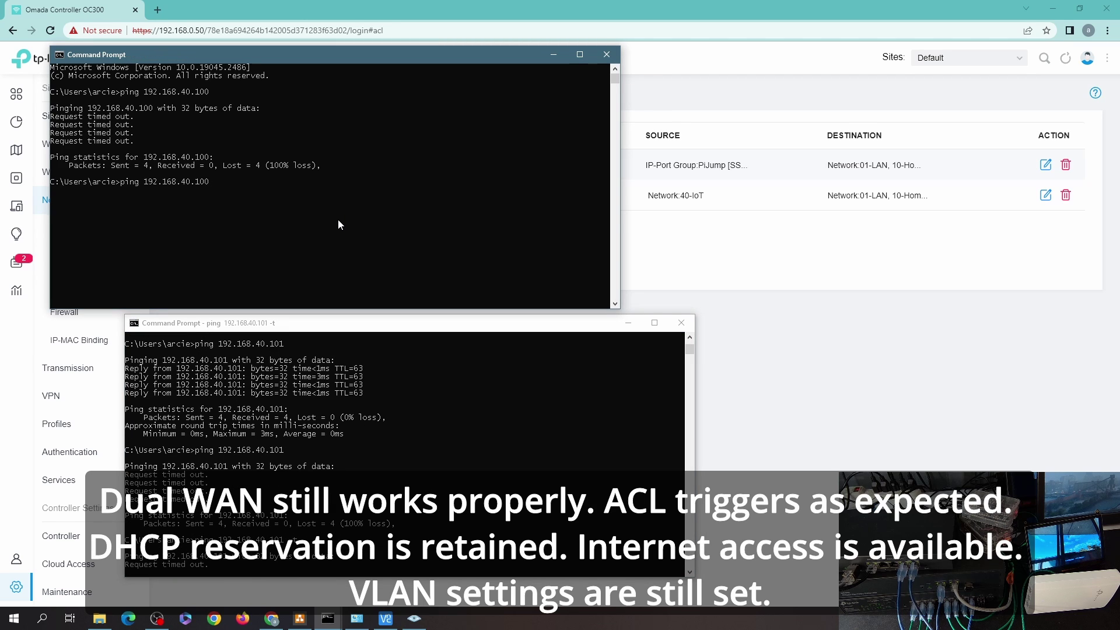
pyautogui.press('Up')
pyautogui.write('-t')
pyautogui.press('Return')
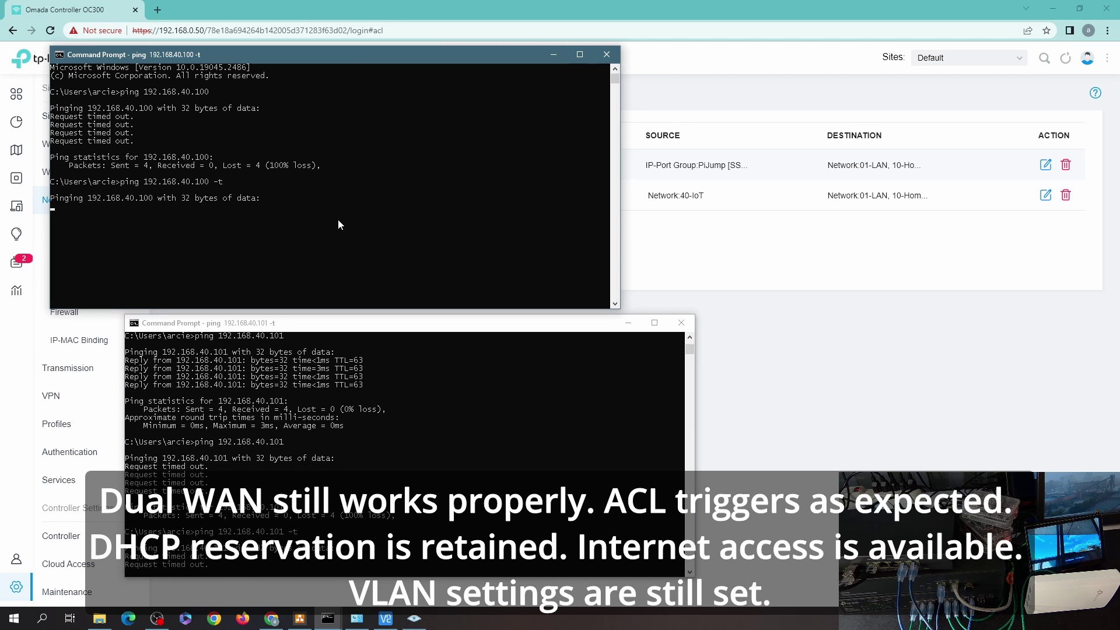
# Try to open VNC Viewer sessions to 192.168.40.100 and 192.168.40.101 while the deny rule is active.
pyautogui.click(380, 623)
pyautogui.doubleClick(376, 226)
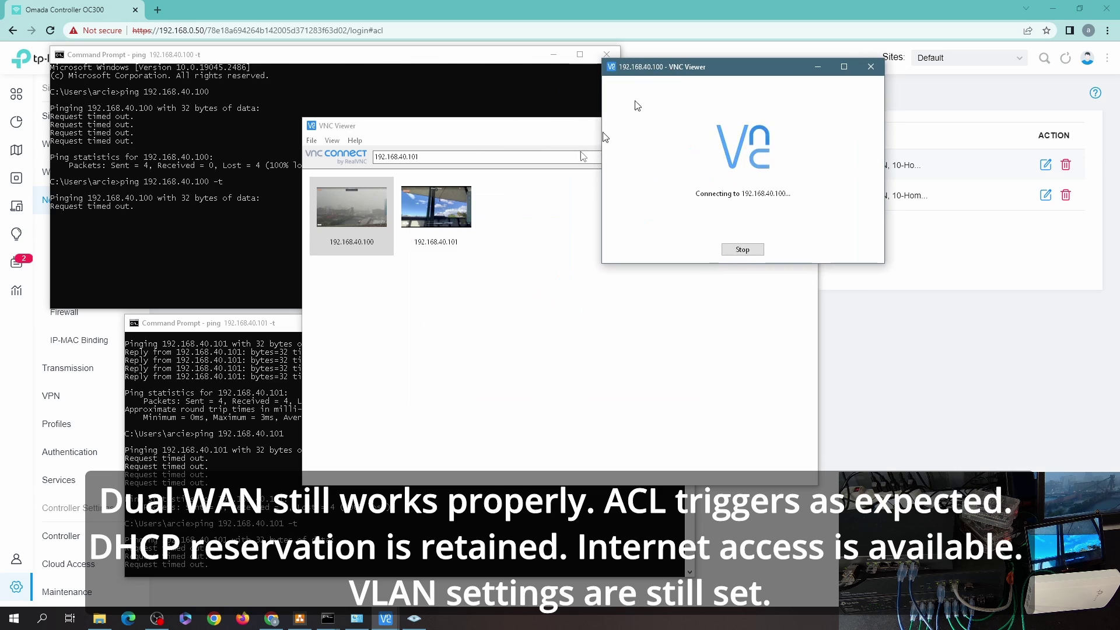
pyautogui.doubleClick(437, 207)
pyautogui.moveTo(663, 113); pyautogui.dragTo(487, 82)
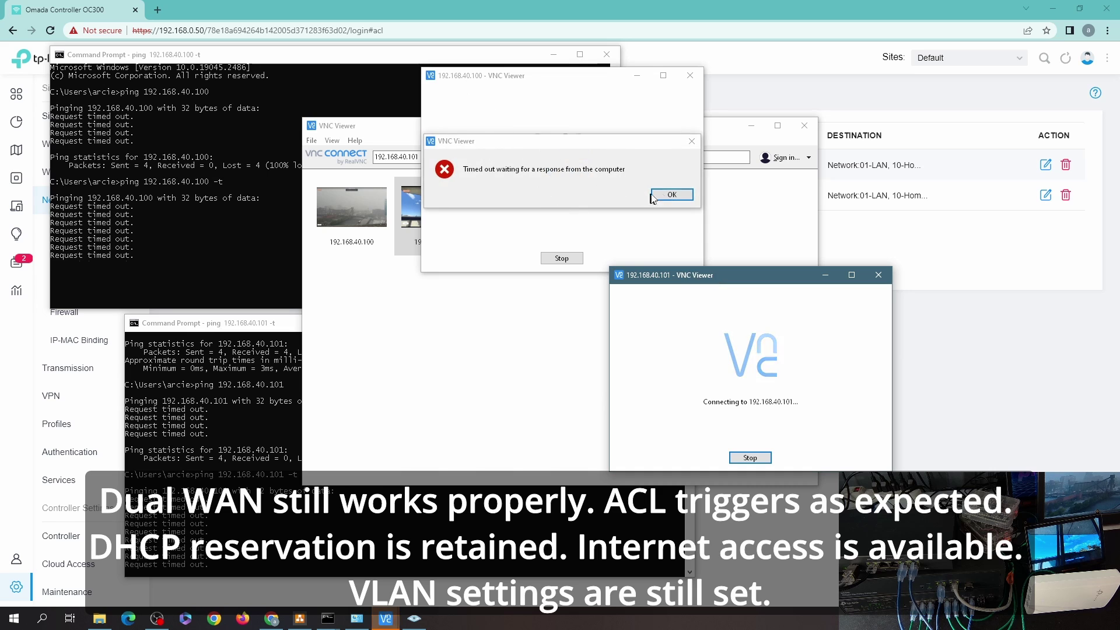
# Enable the Permit JumpPi rule in the Switch ACL and test it by opening and closing the VNC session to 192.168.40.100.
pyautogui.click(746, 16)
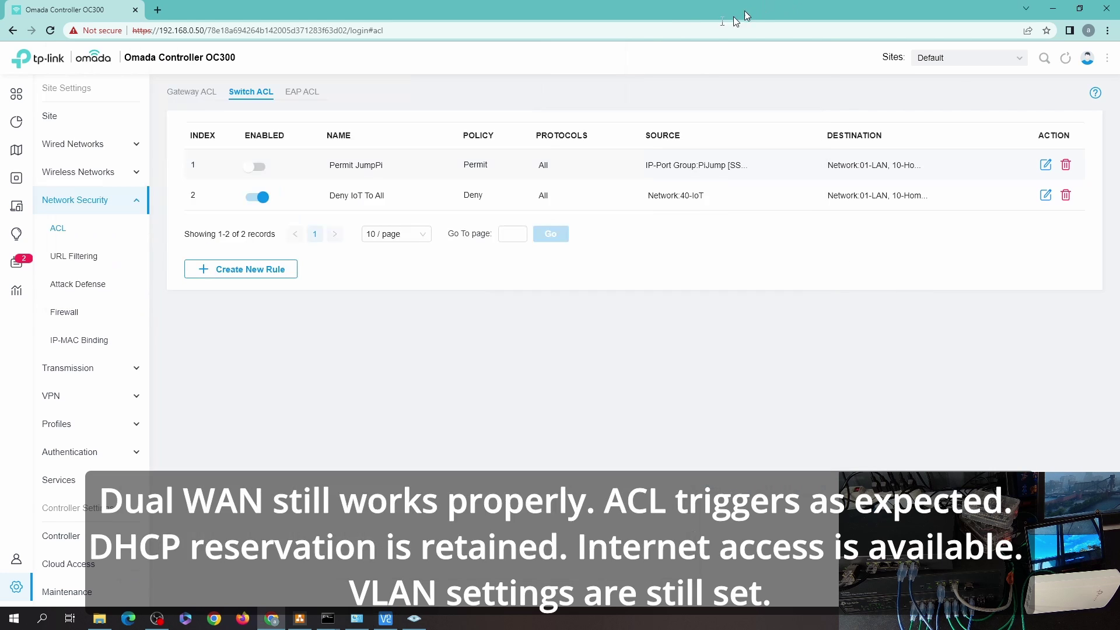
pyautogui.click(328, 619)
pyautogui.click(386, 618)
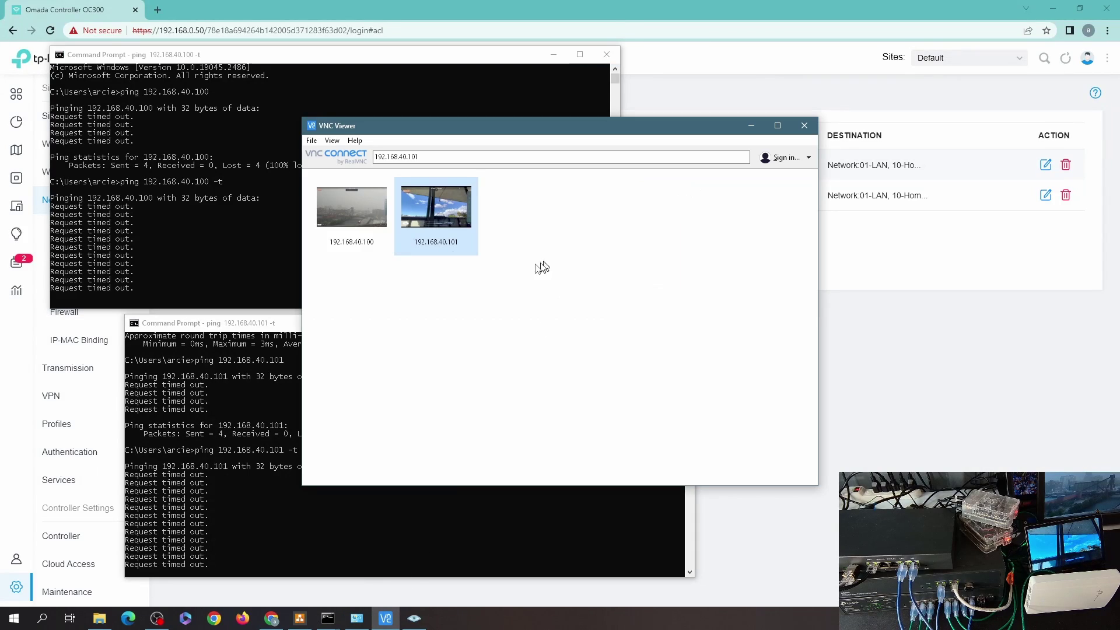
pyautogui.doubleClick(362, 206)
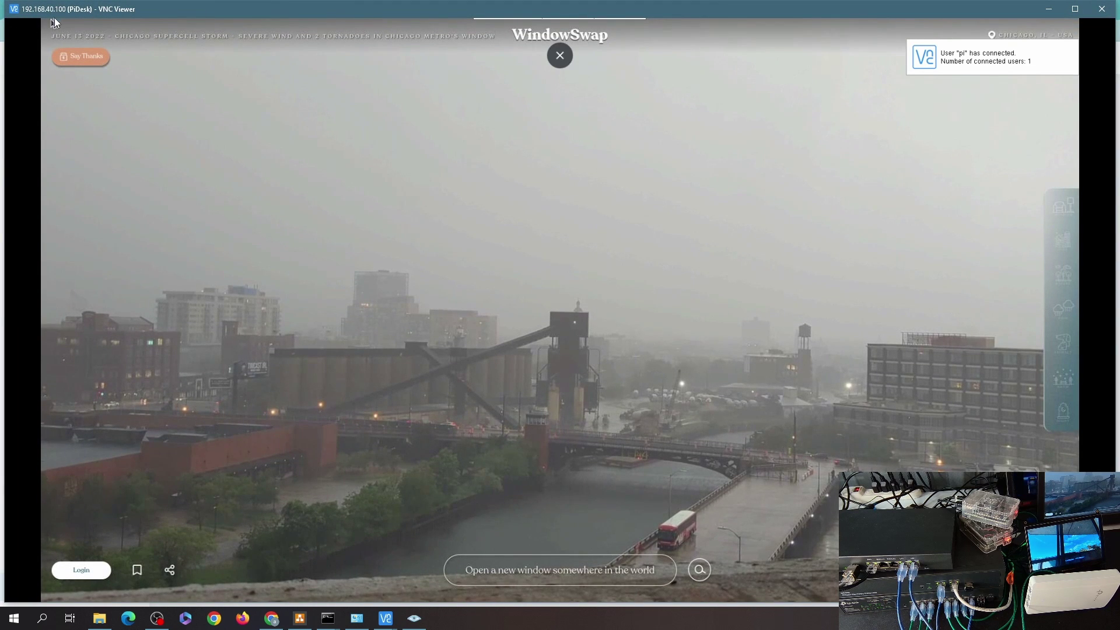
pyautogui.click(1102, 8)
pyautogui.click(272, 618)
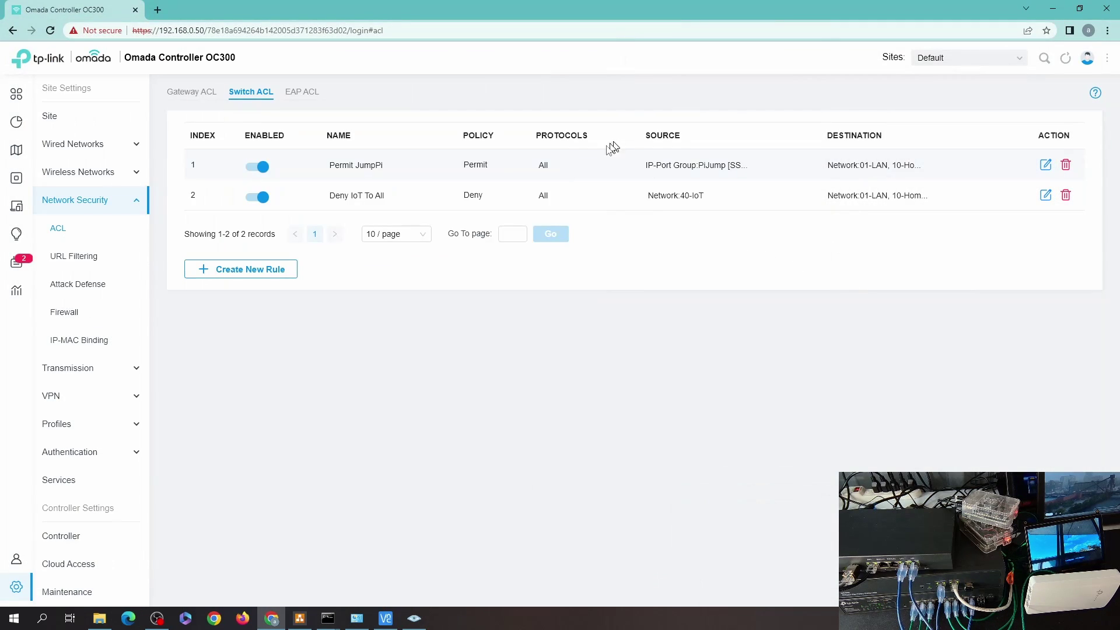
# Open the controller's log and load cnn.com in a new browser tab to test internet access.
pyautogui.click(17, 261)
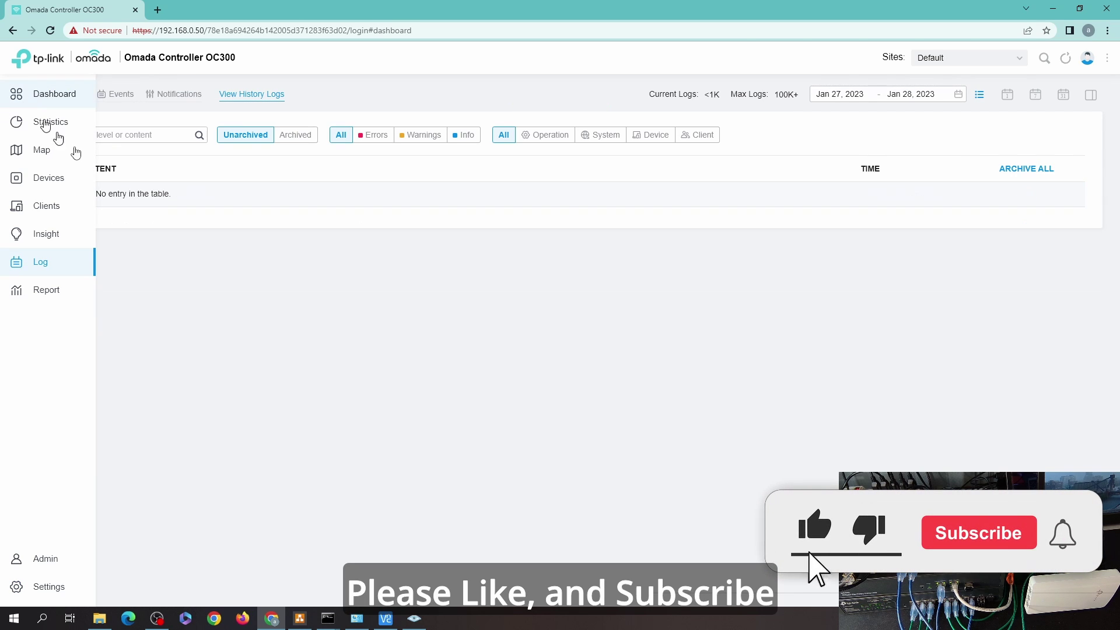
pyautogui.click(156, 11)
pyautogui.write('cnn.com')
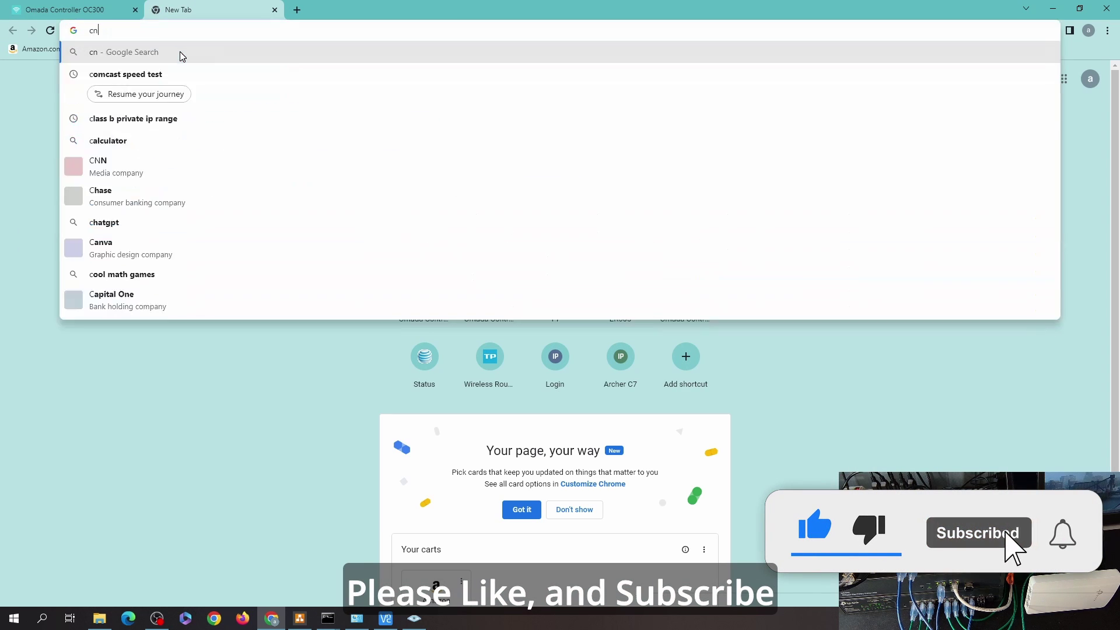